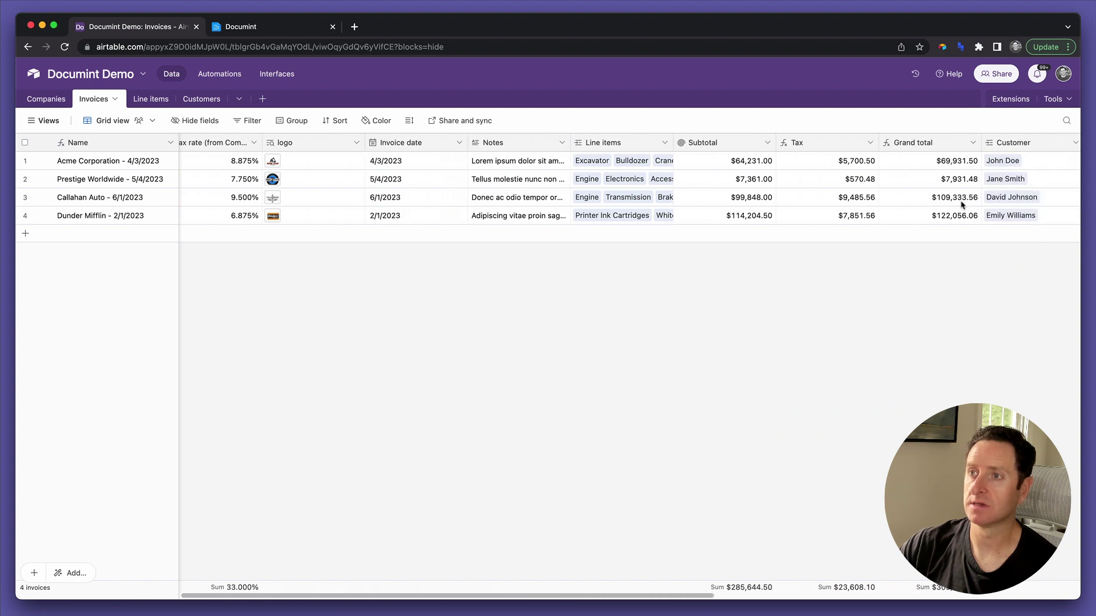
Expand the first invoice's Line items and Customer cells, then bring up Documint's Demo Invoice template.
click(530, 143)
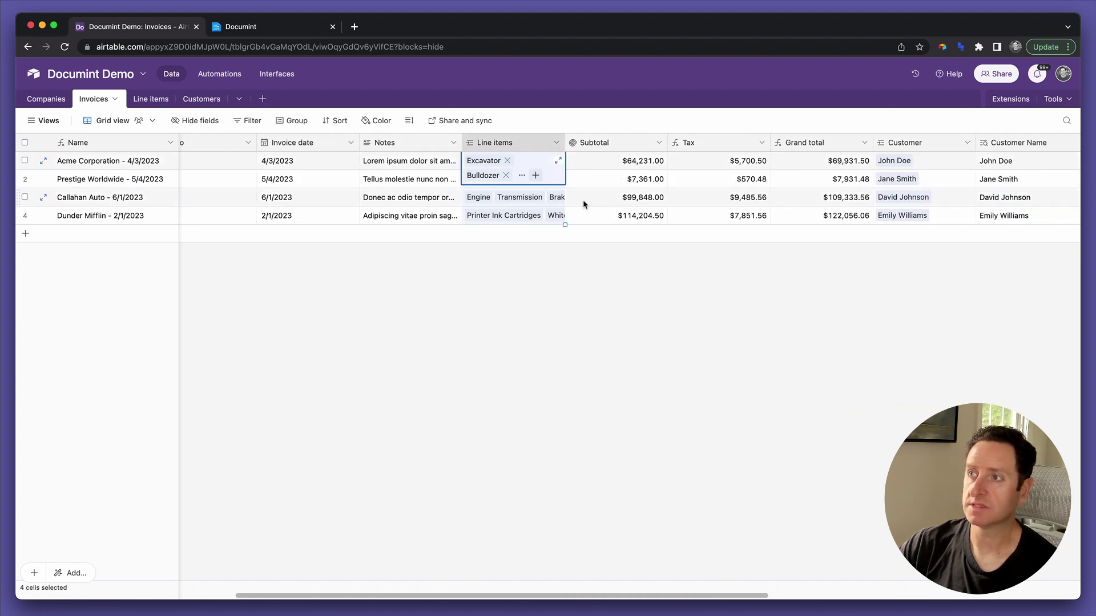
scroll(502, 171, right, 10)
click(482, 143)
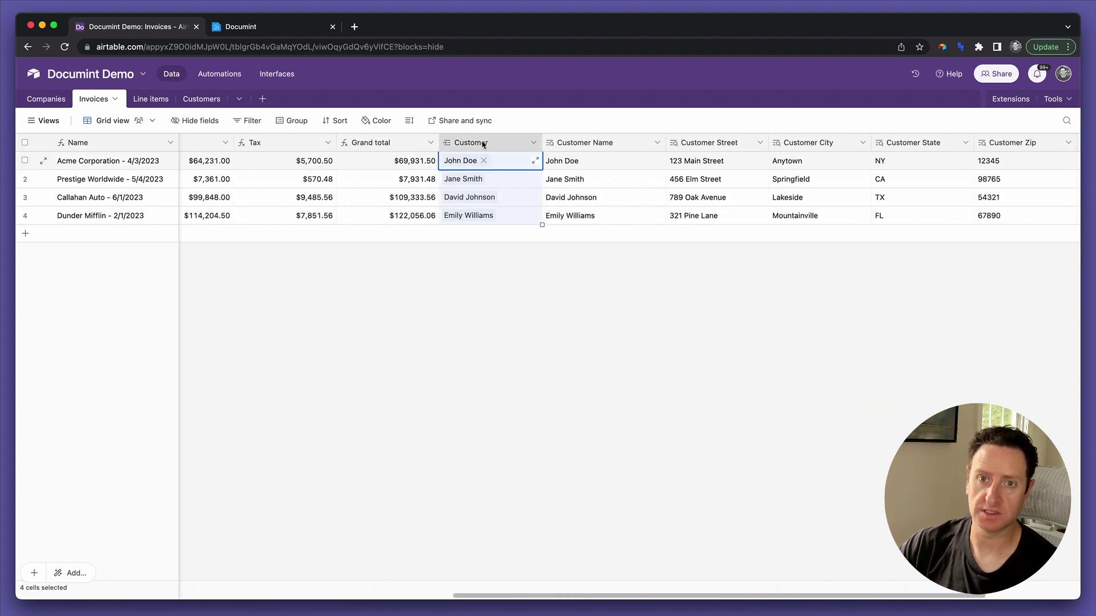
scroll(712, 153, right, 4)
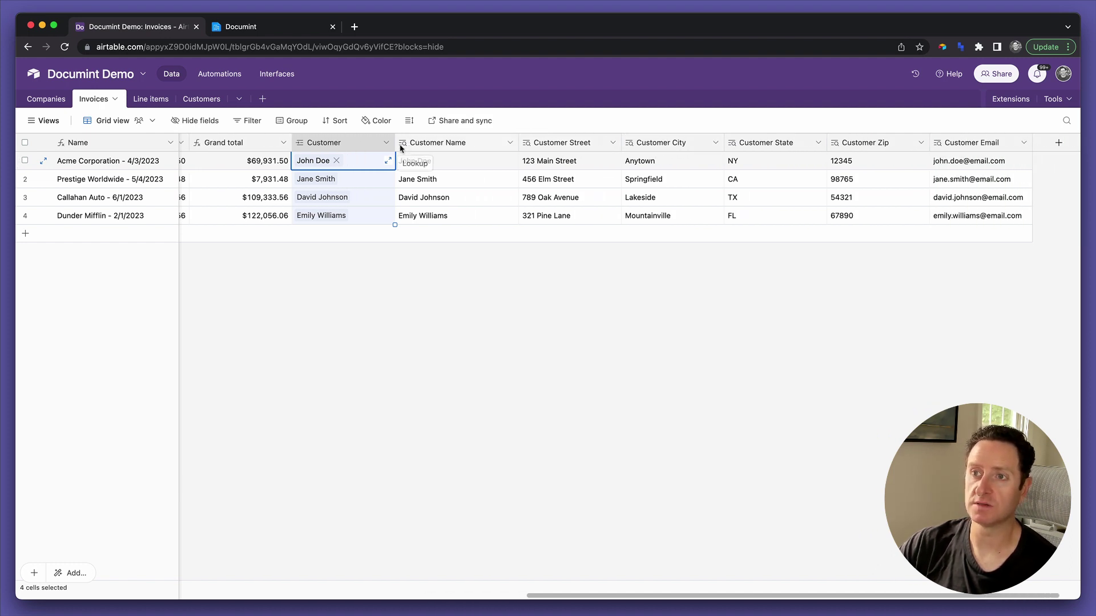
scroll(372, 149, left, 12)
click(366, 145)
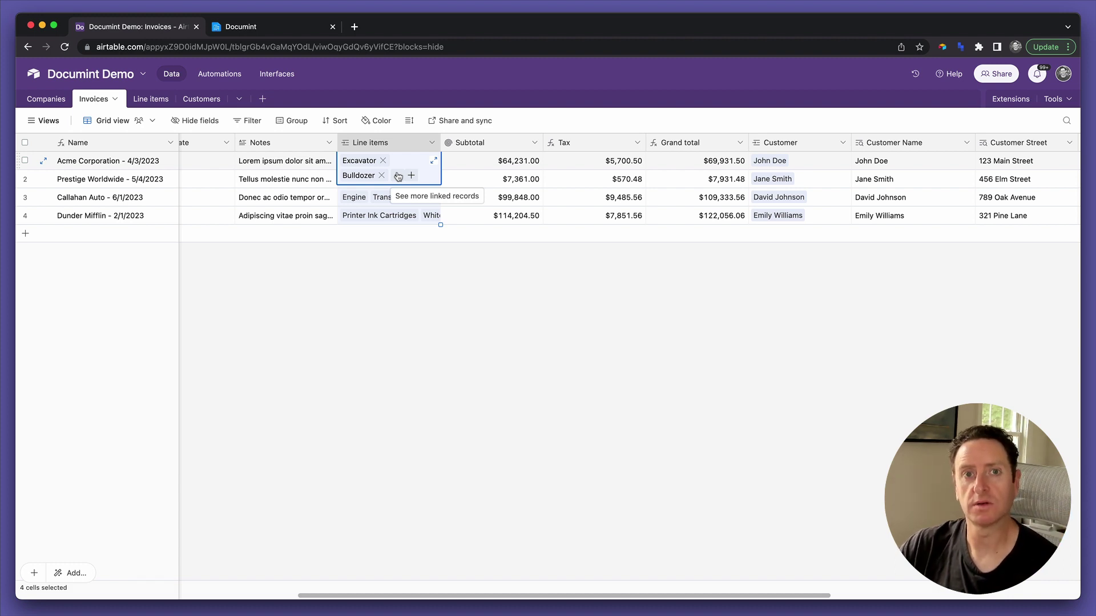
key(Escape)
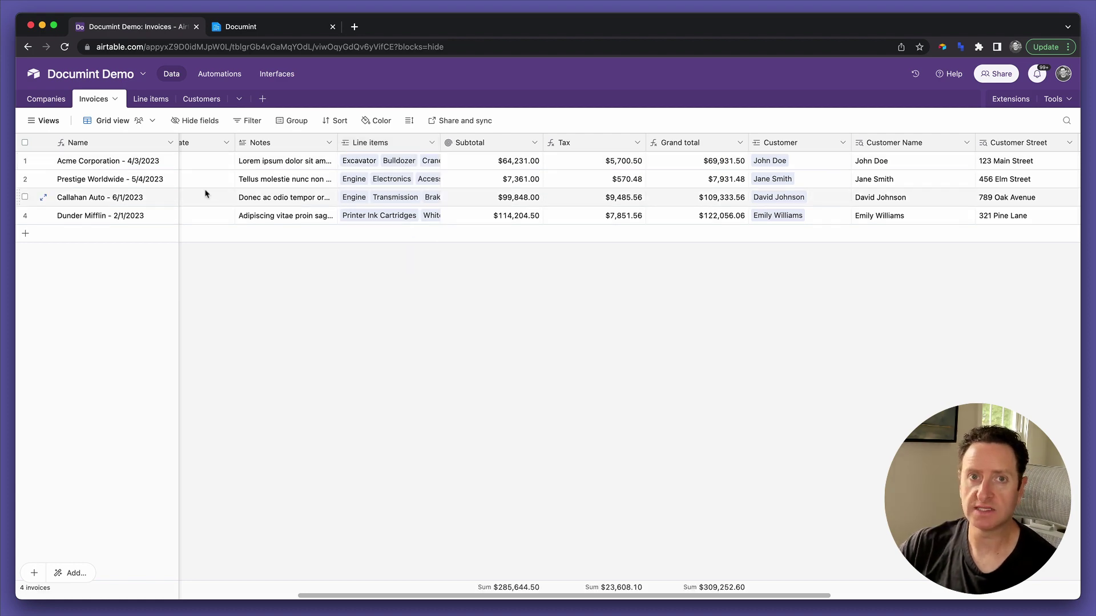
click(272, 33)
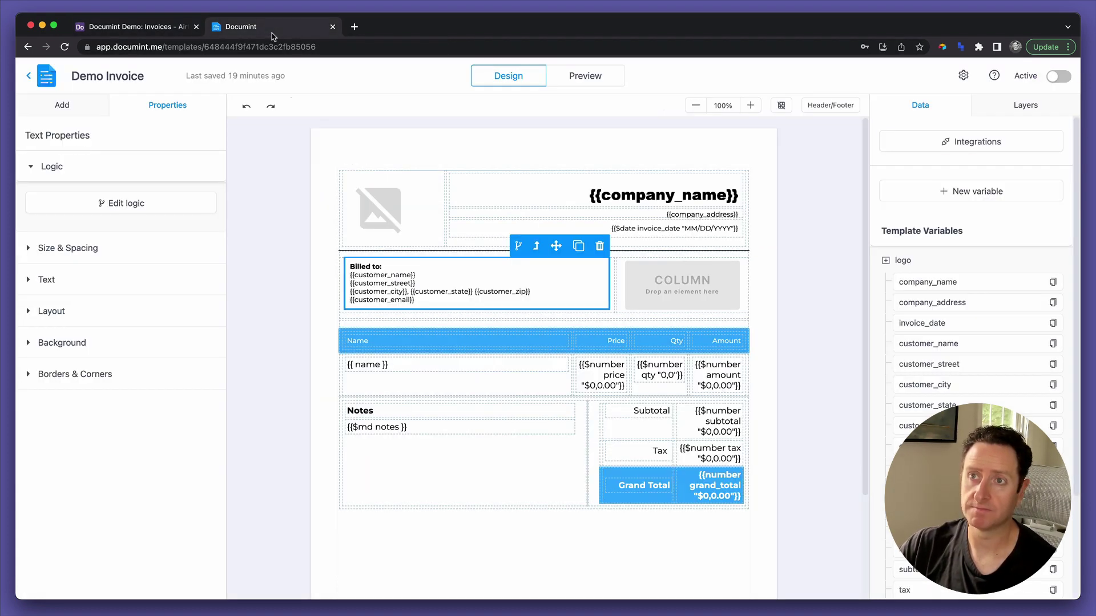
Inspect the customer_name placeholder in the template's Billed to block.
click(391, 292)
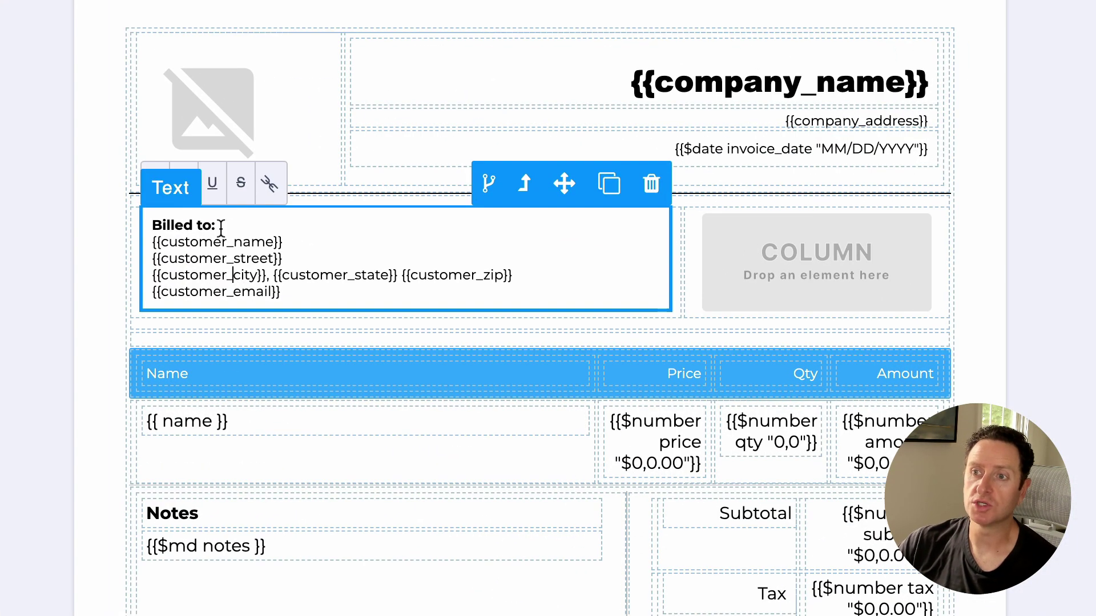
click(204, 243)
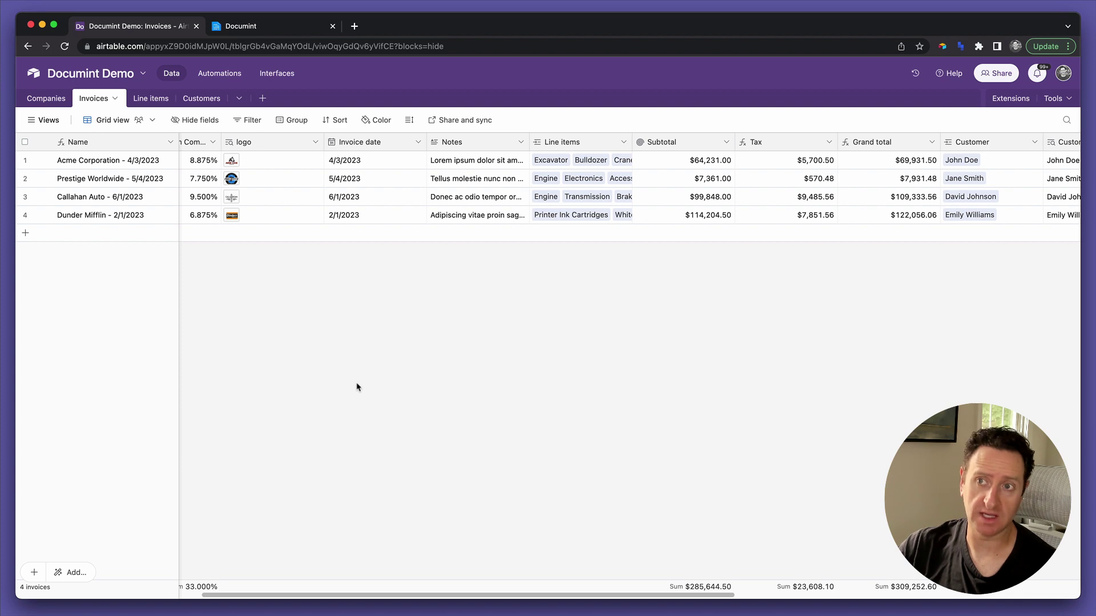
Create an Attachment-type field named Attachment in Invoices, then open the Line items table.
scroll(315, 147, left, 6)
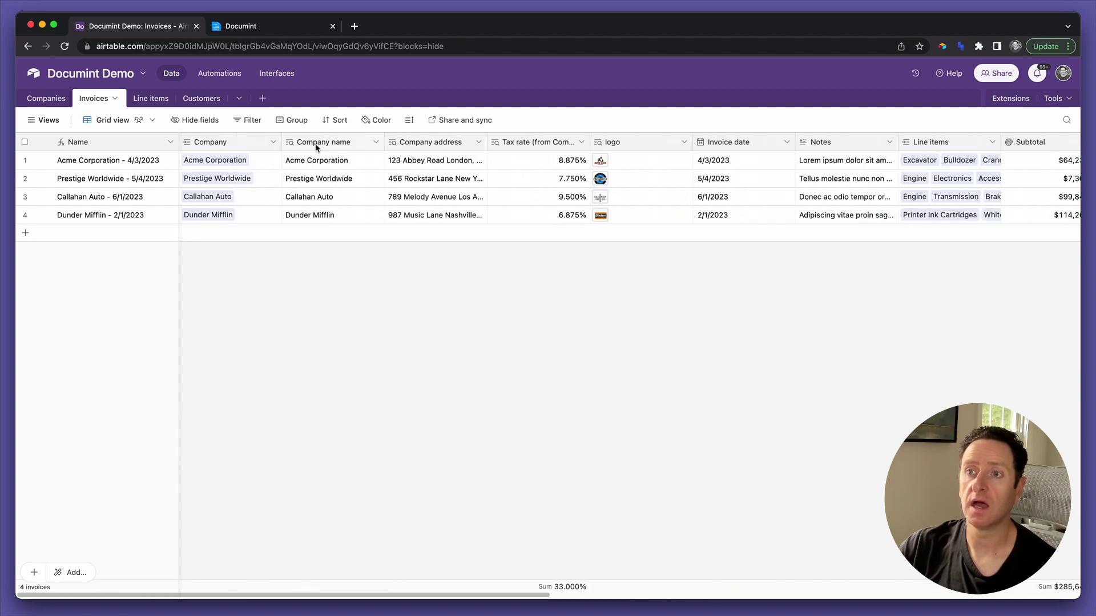
scroll(316, 147, right, 10)
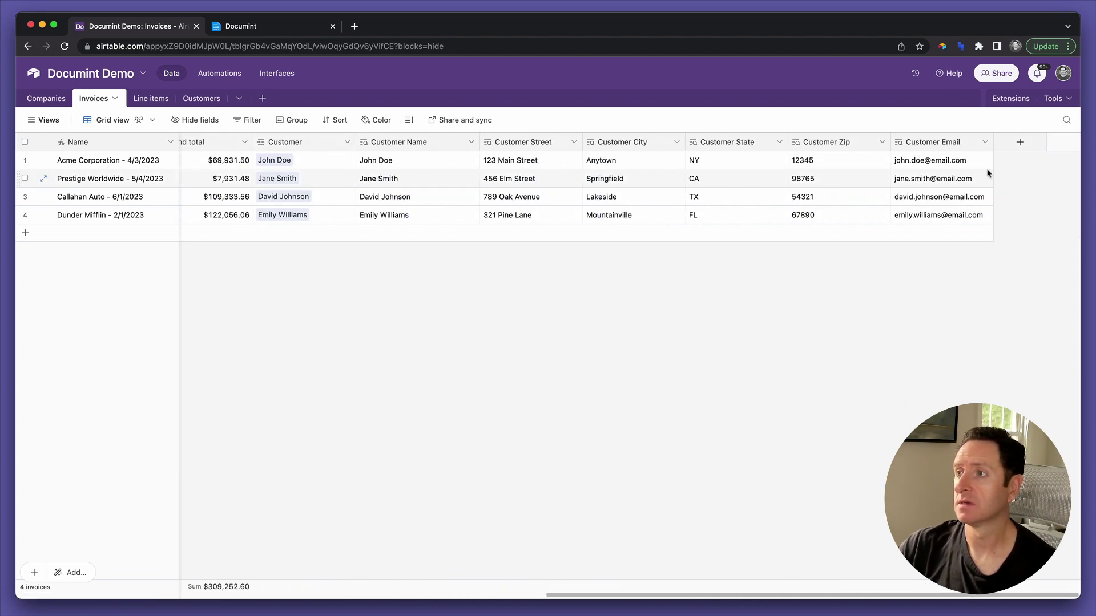
click(1020, 141)
text(Atta)
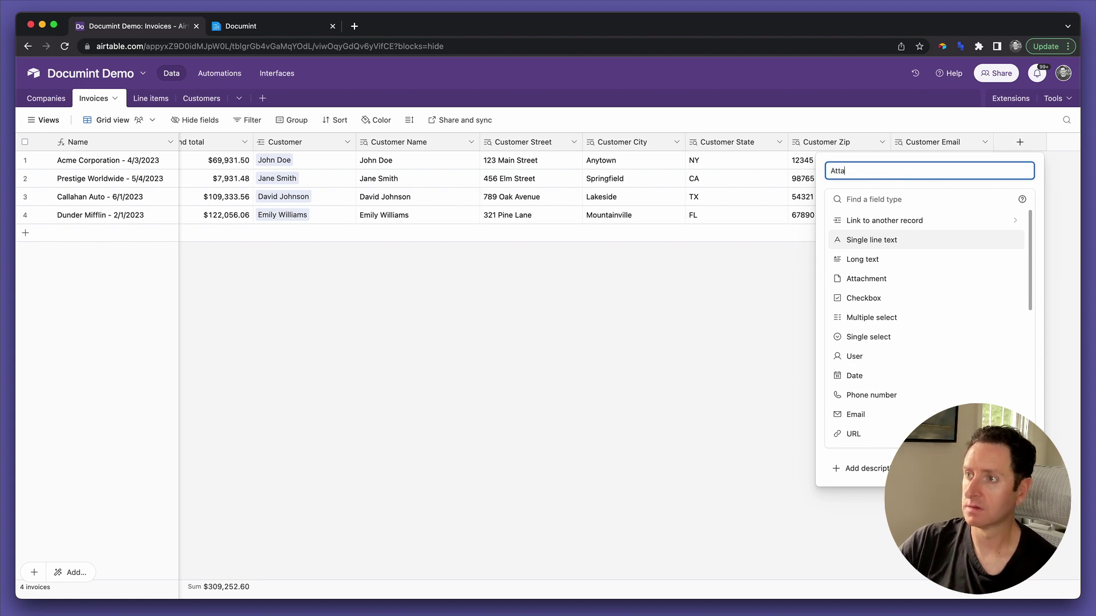
text(chment)
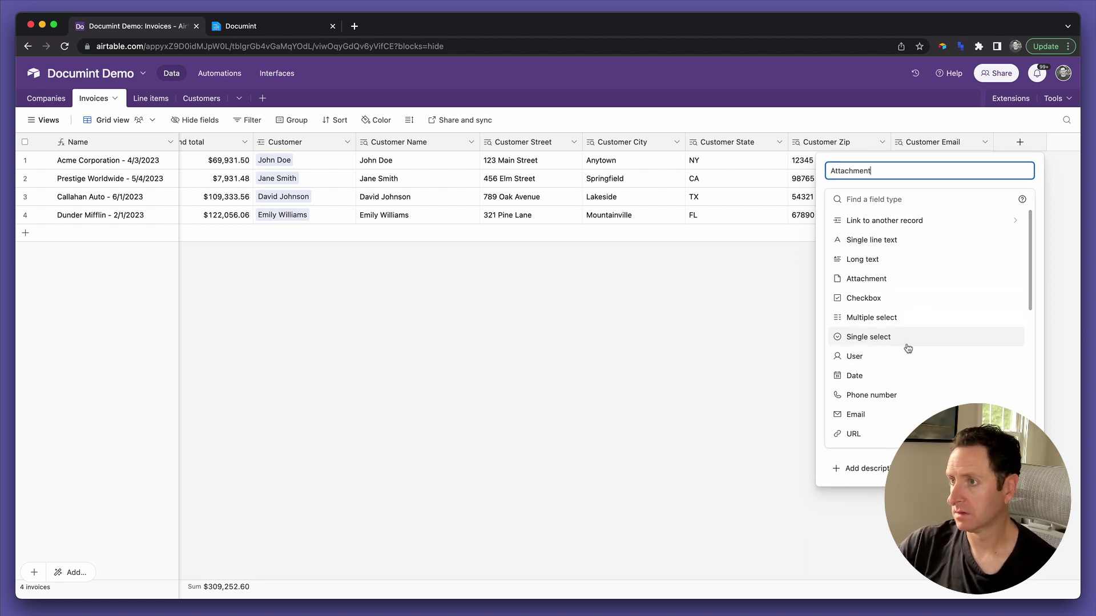
click(873, 199)
text(att)
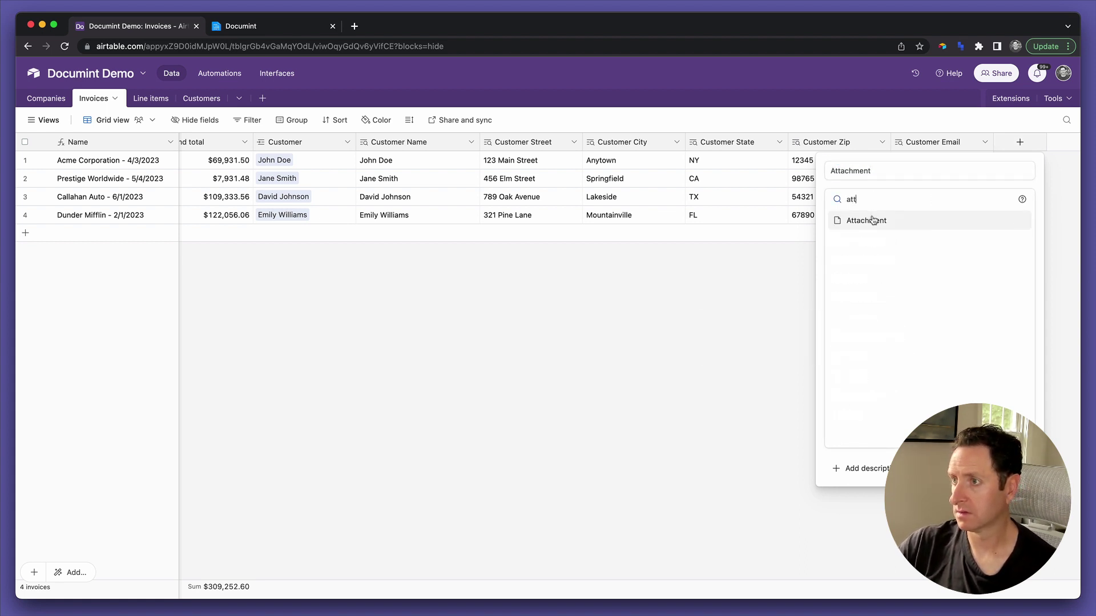
click(867, 220)
click(1006, 268)
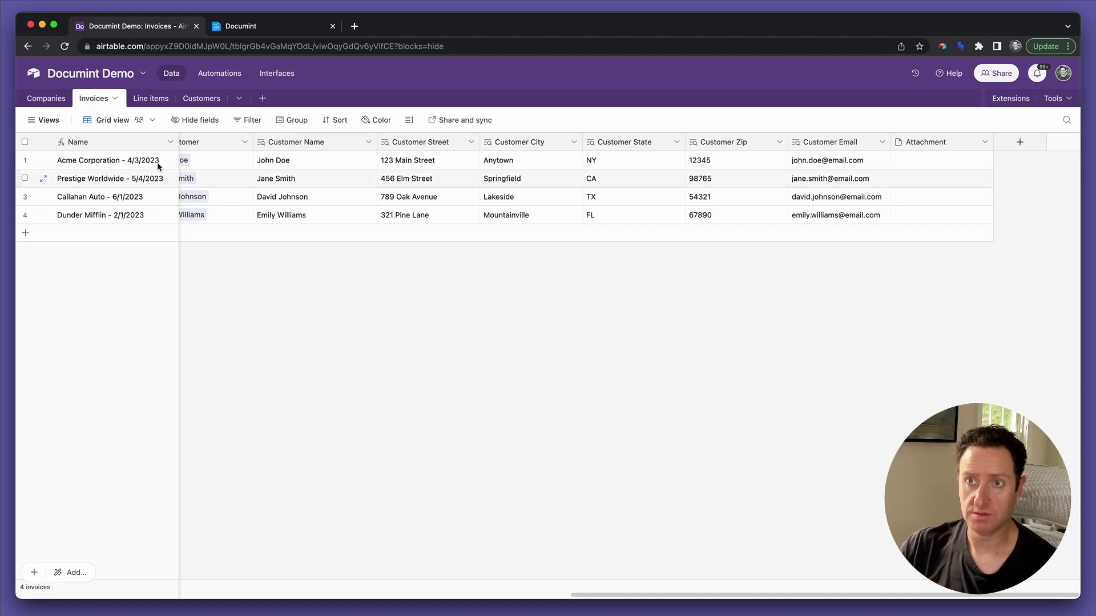
click(149, 98)
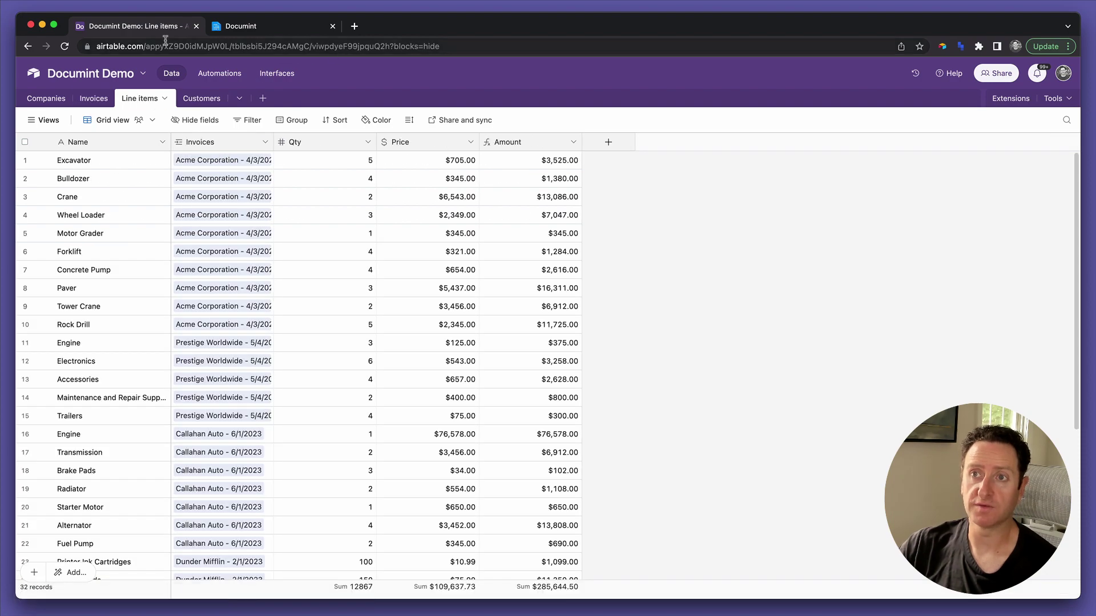
Copy the Line items table's tbl ID from the page address and go back to Invoices.
click(257, 46)
double_click(263, 46)
key(super+c)
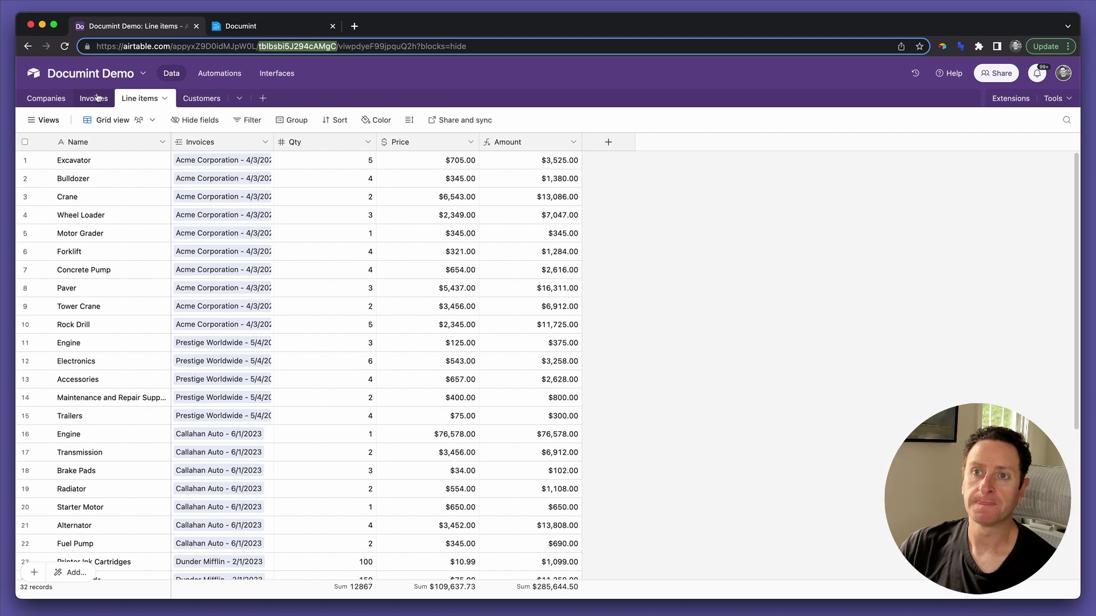
click(139, 175)
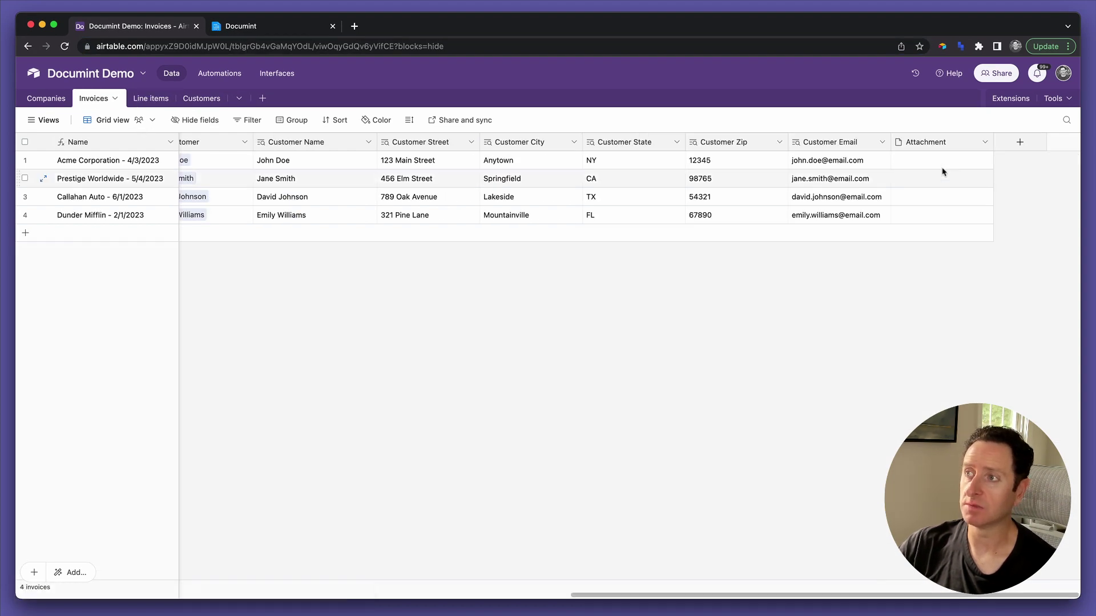
Start a new Formula field on Invoices containing the pasted Line items table ID in quotes.
click(1019, 142)
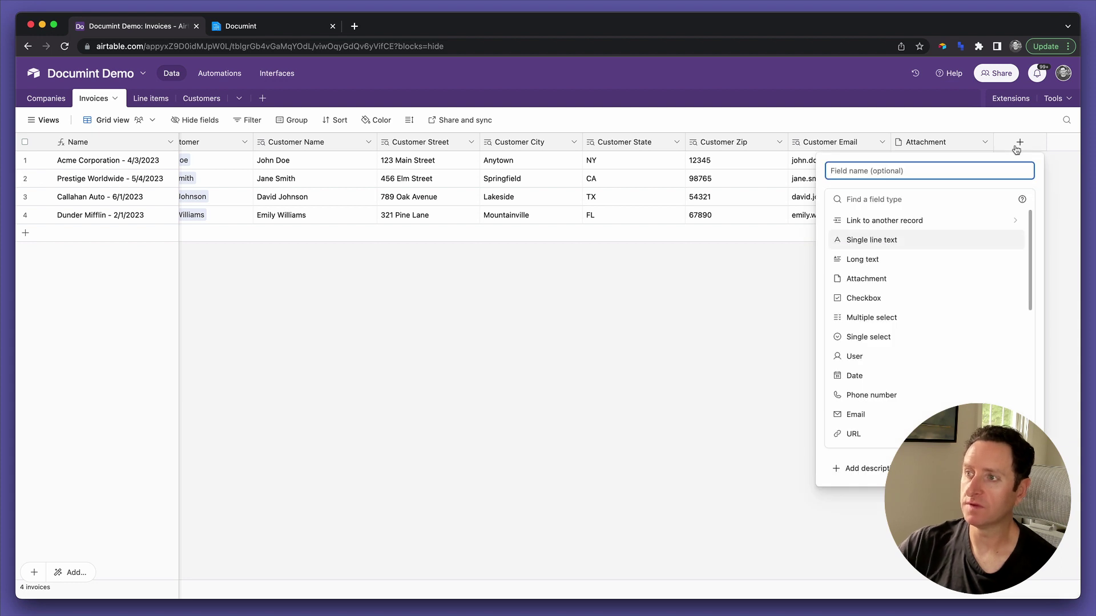
text(f)
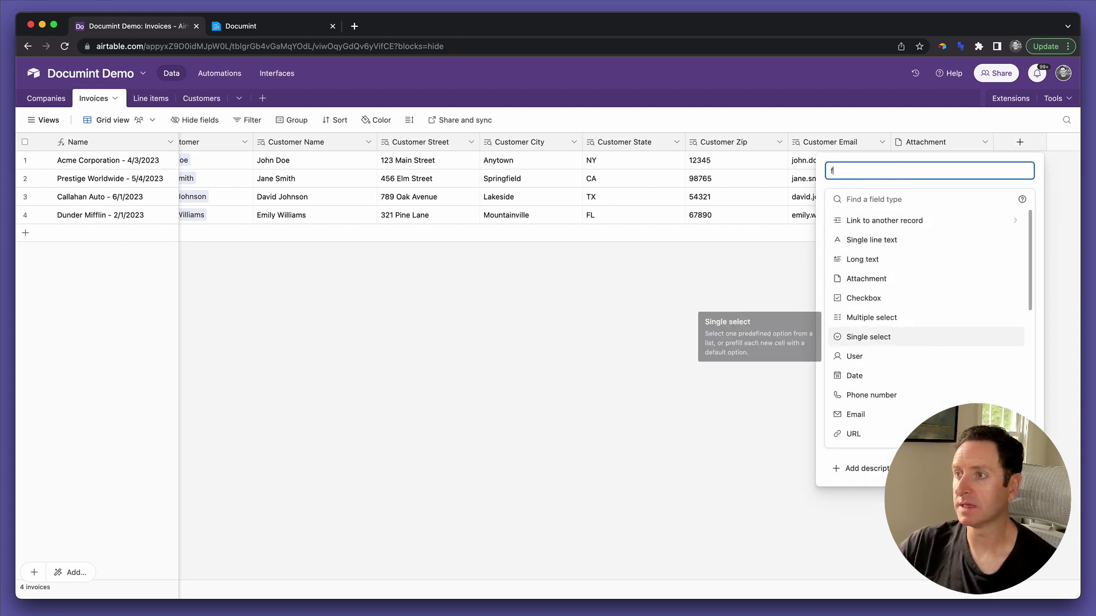
key(BackSpace)
click(887, 200)
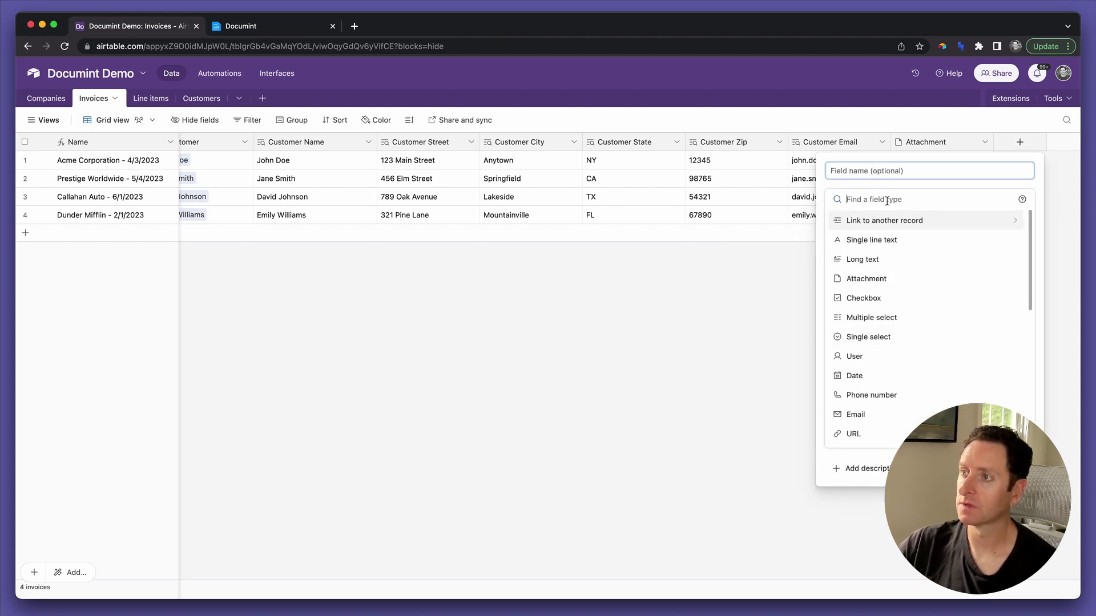
text(f)
click(883, 220)
click(854, 265)
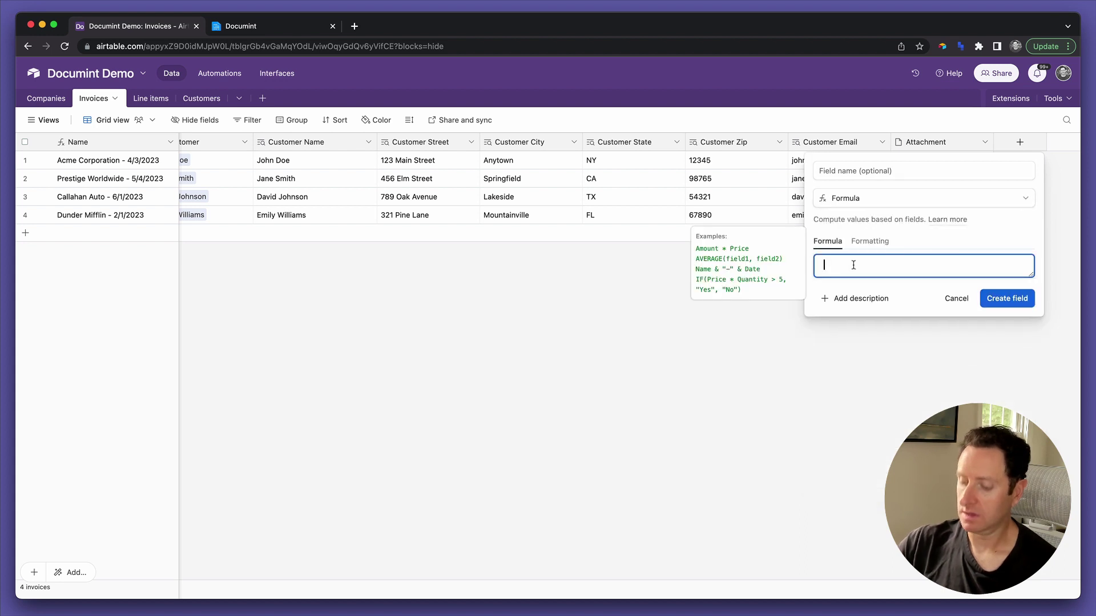
text(")
key(super+v)
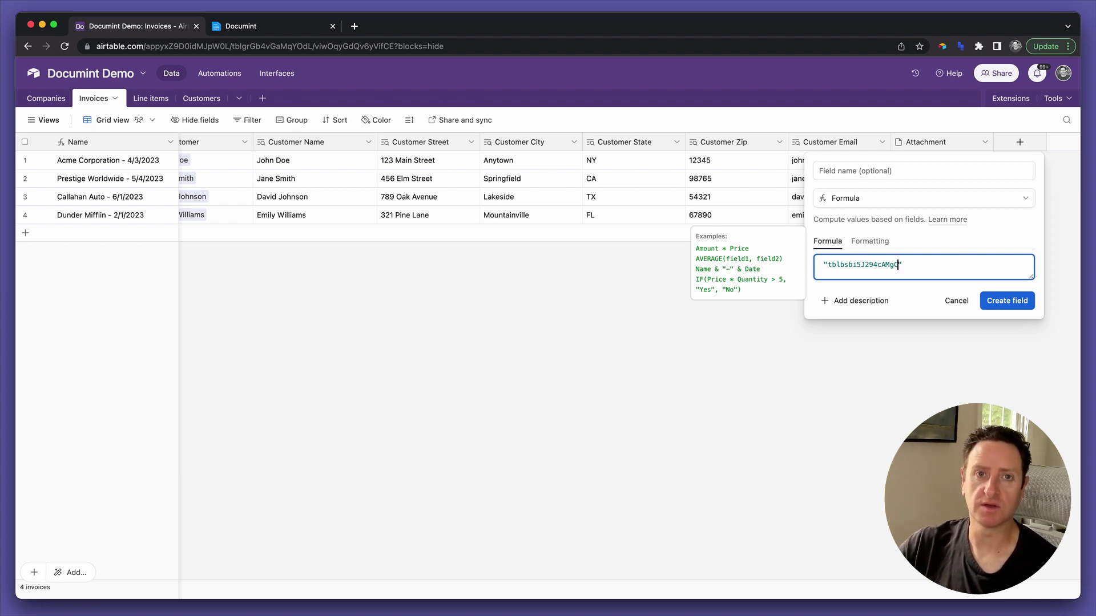
Name the formula field Line Items Table_ID, create it, and return to Documint.
click(834, 171)
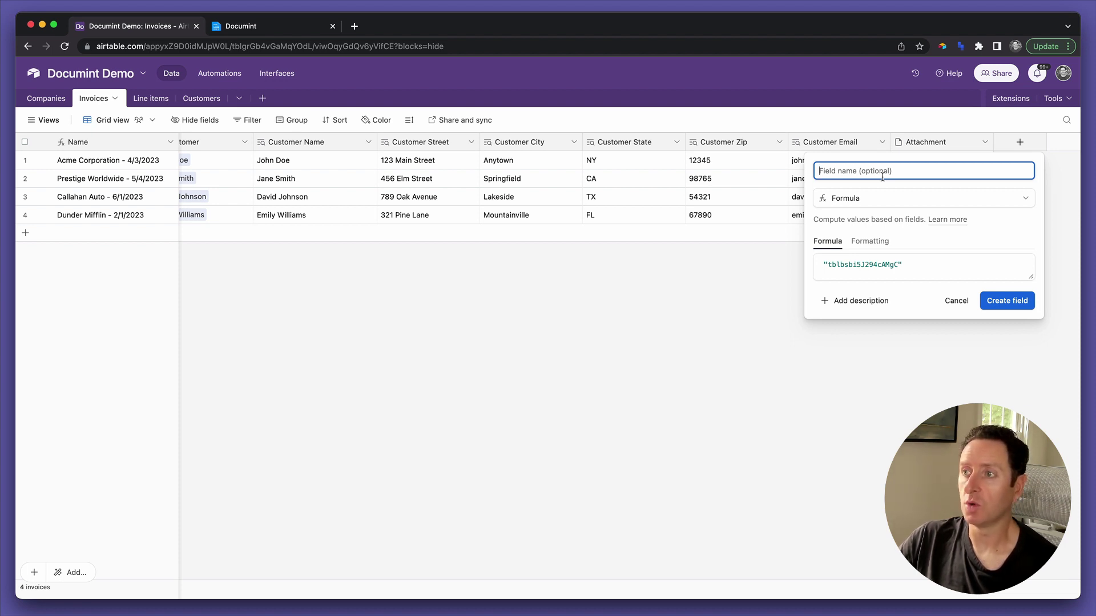
text(LIne I)
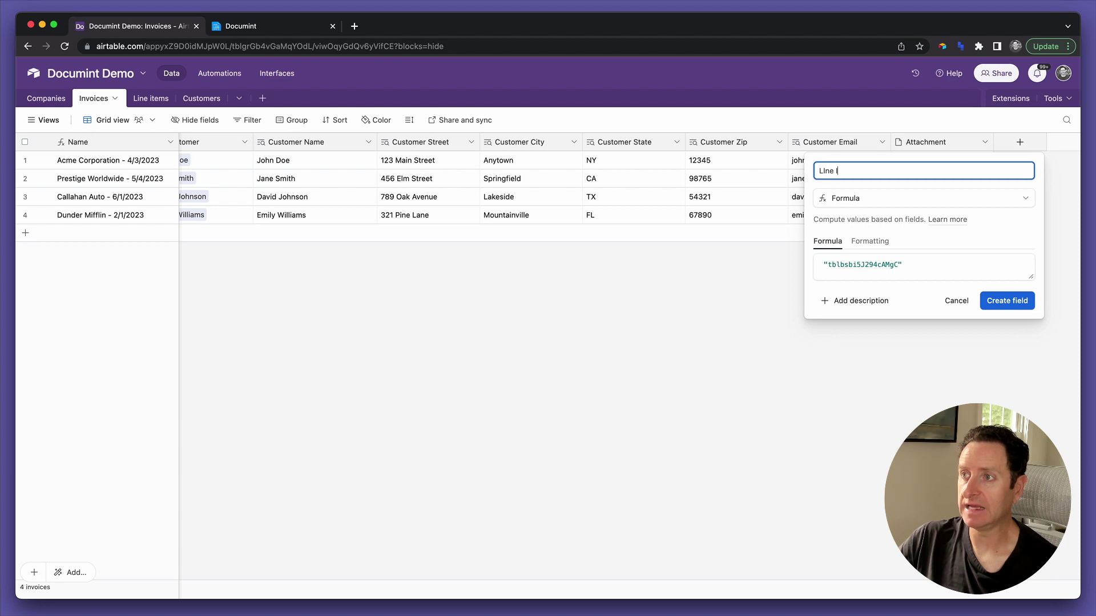
key(BackSpace)
text(ne Items)
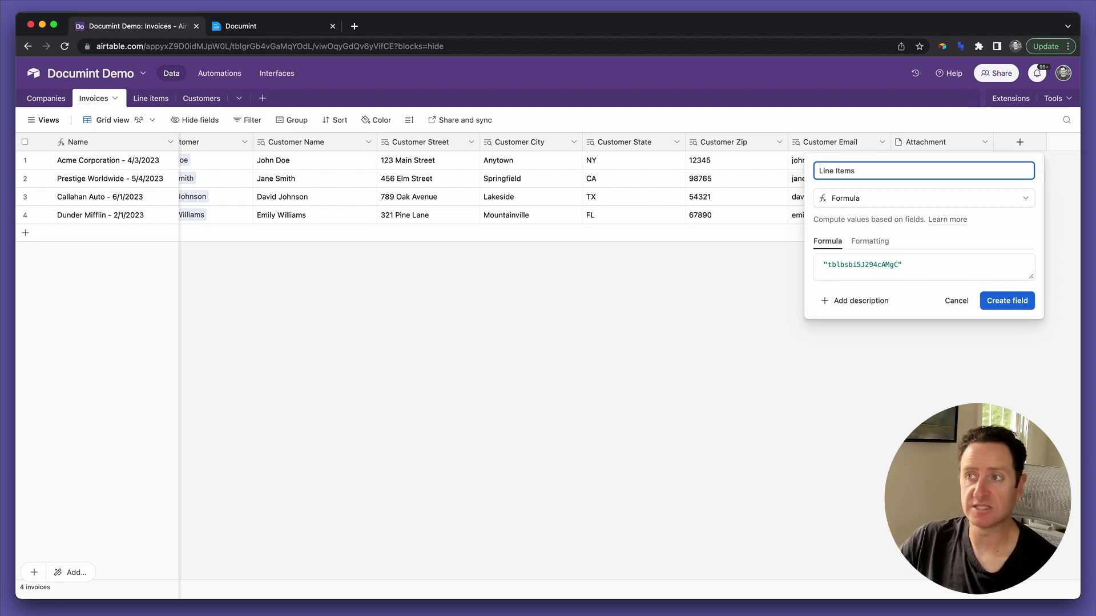
text( Table )
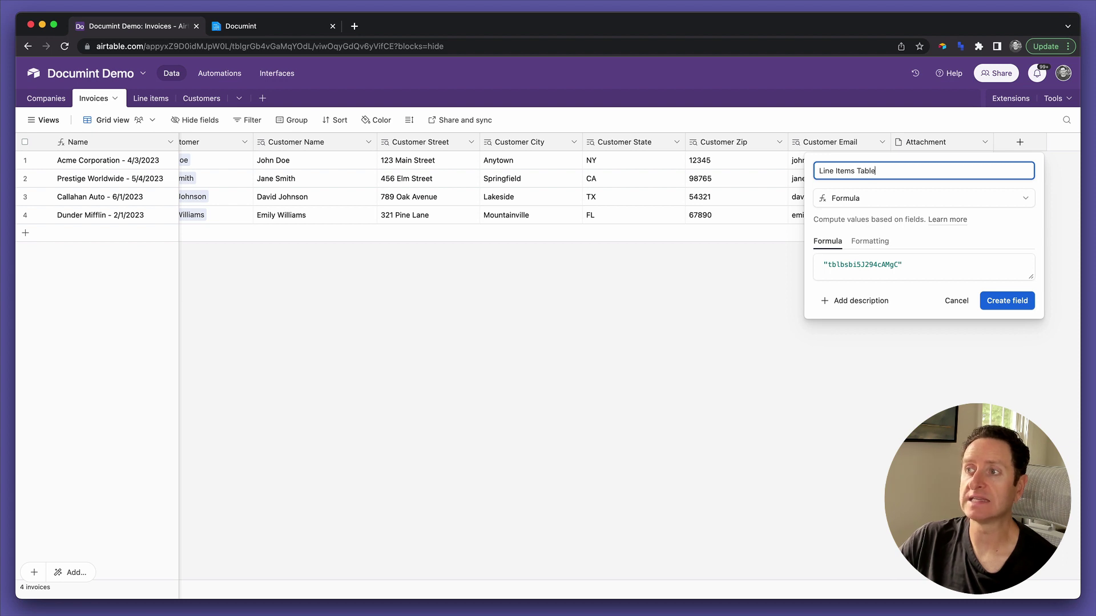
text(ID)
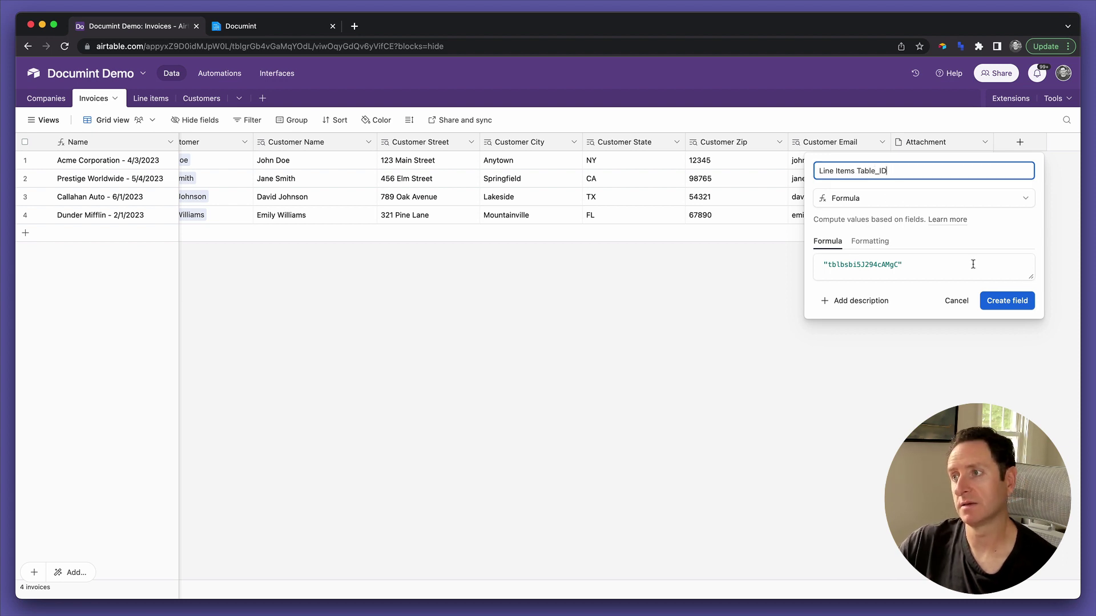
click(994, 301)
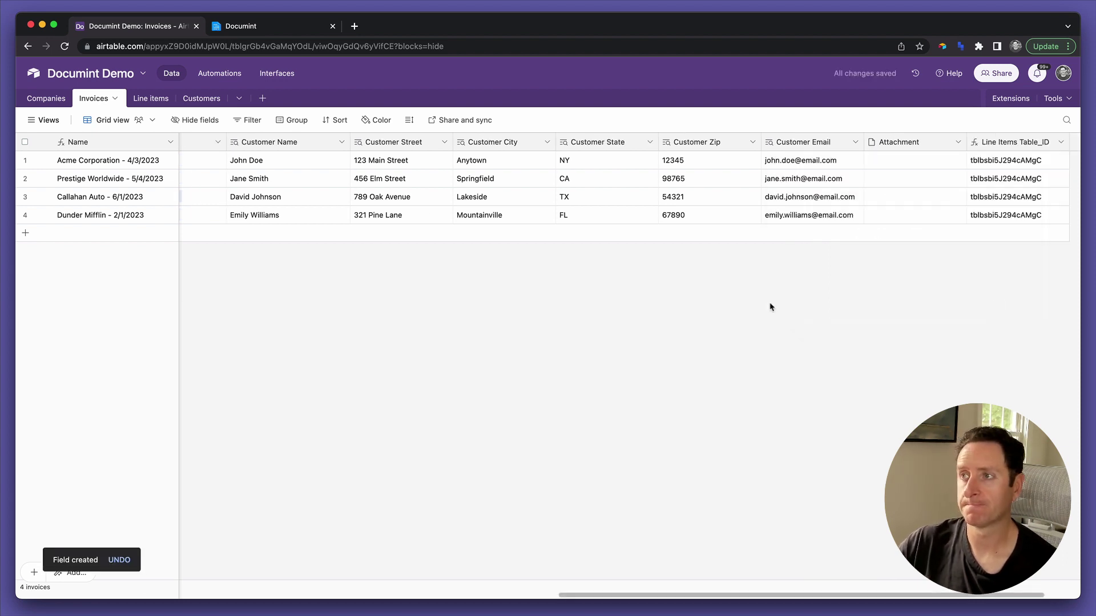
scroll(744, 306, right, 3)
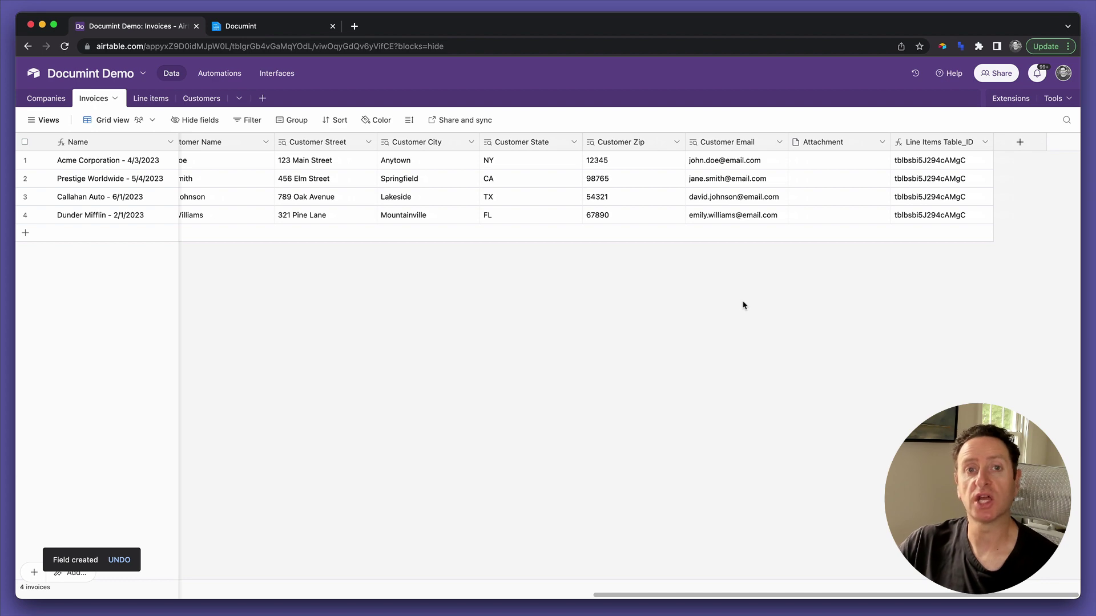
click(277, 30)
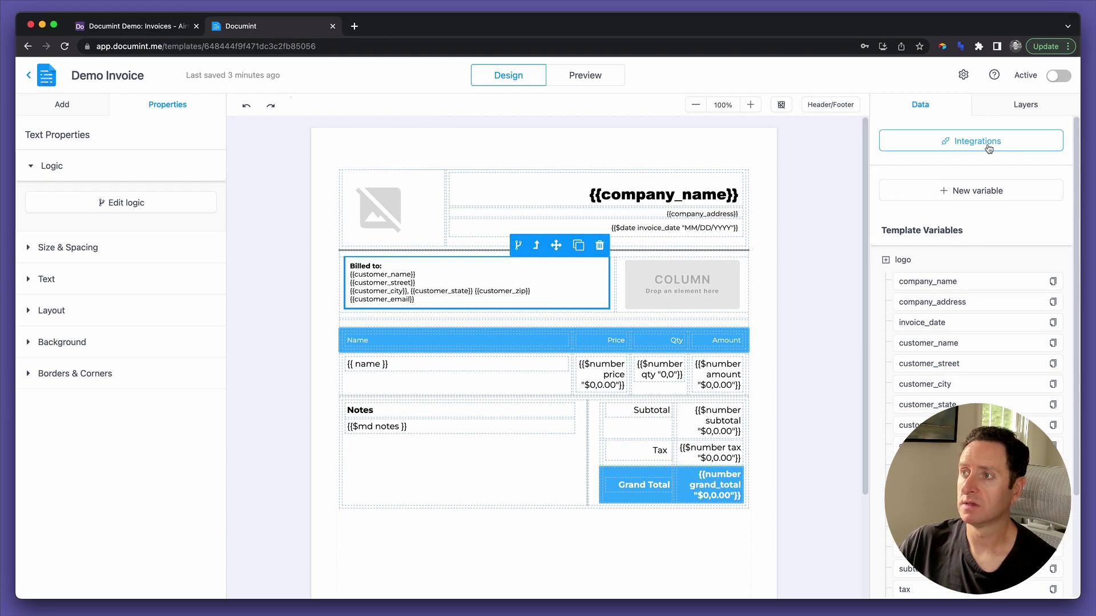
Open Documint's Airtable integration on Generation Link and scroll to the Formula Builder's Table URL.
click(989, 147)
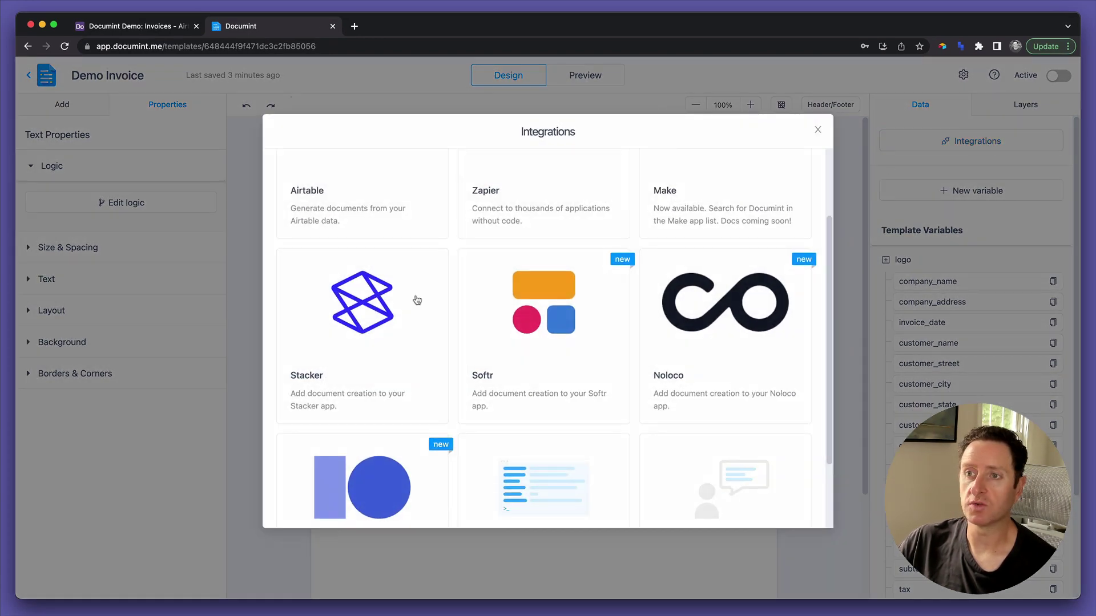
click(360, 239)
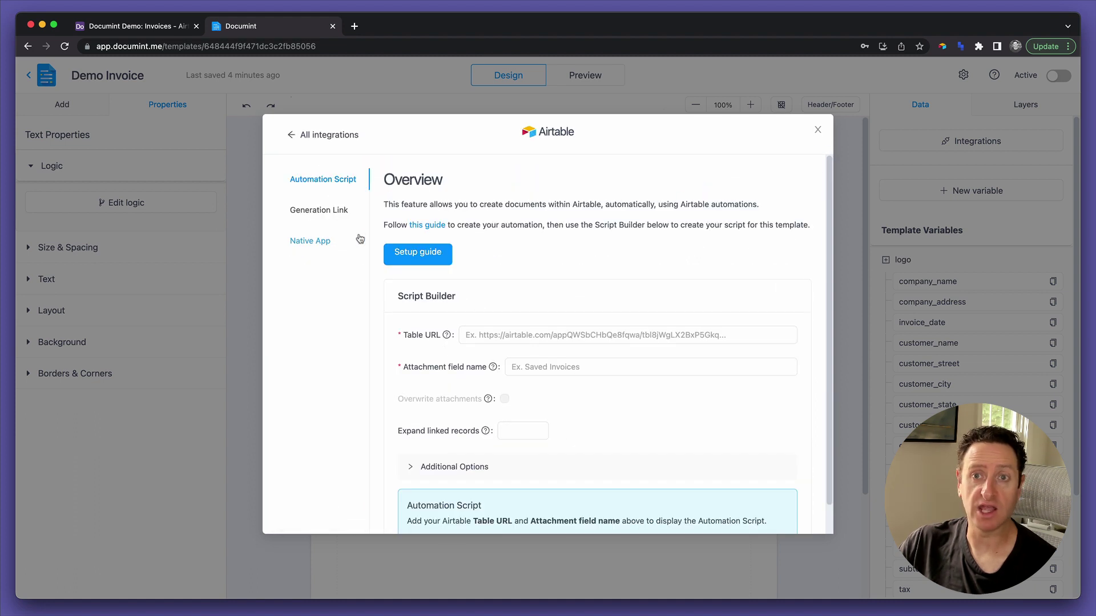
click(305, 212)
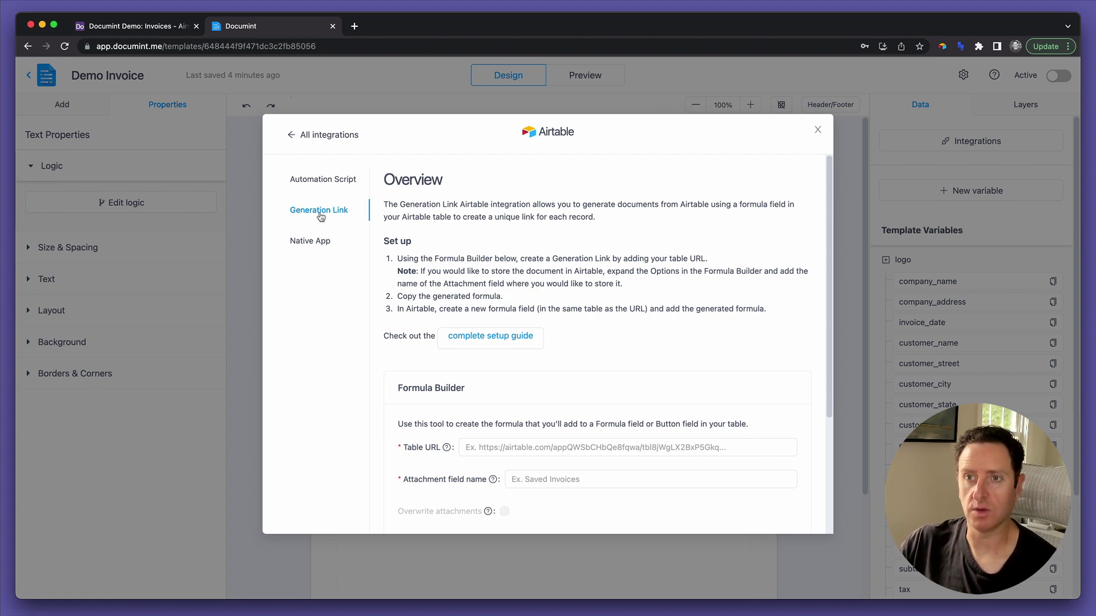
scroll(428, 274, down, 3)
click(428, 275)
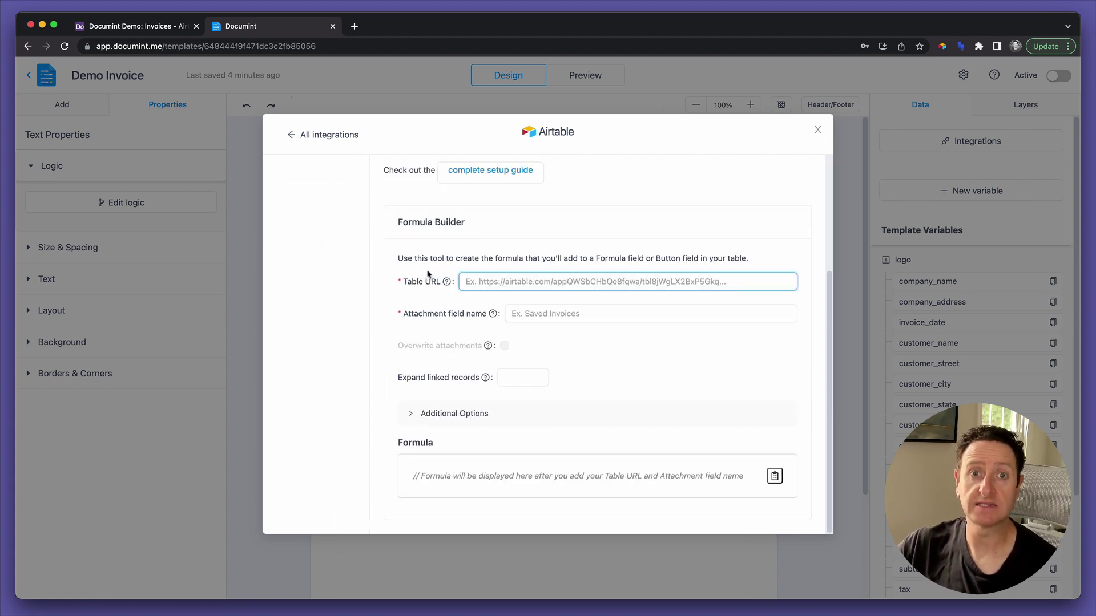
click(162, 26)
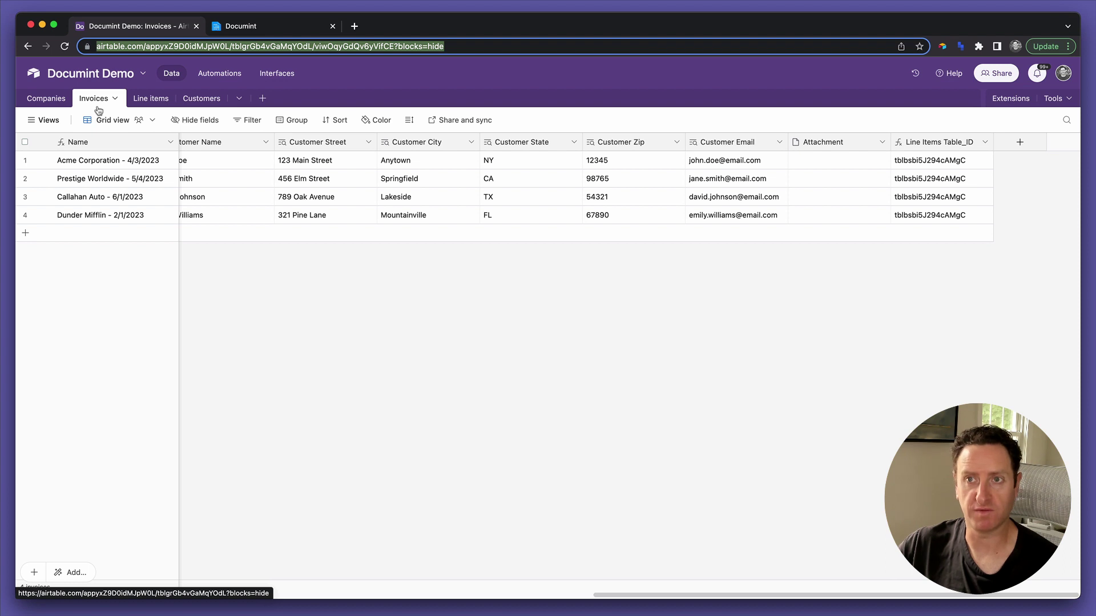
Paste the Invoices table URL into Table URL and enter Attachment as the attachment field name.
click(117, 47)
key(super+c)
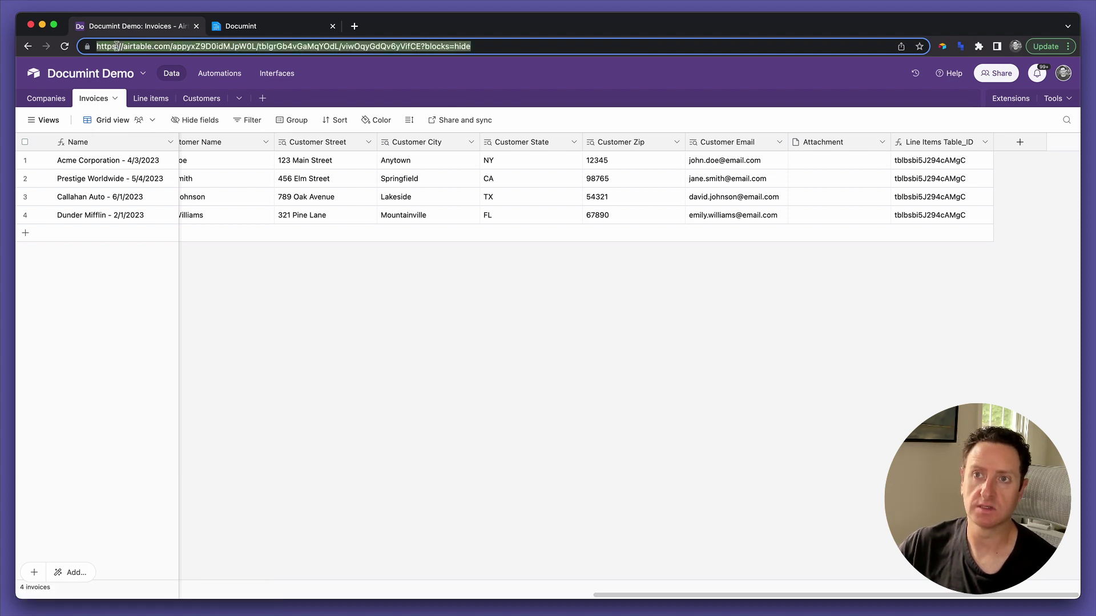
click(224, 29)
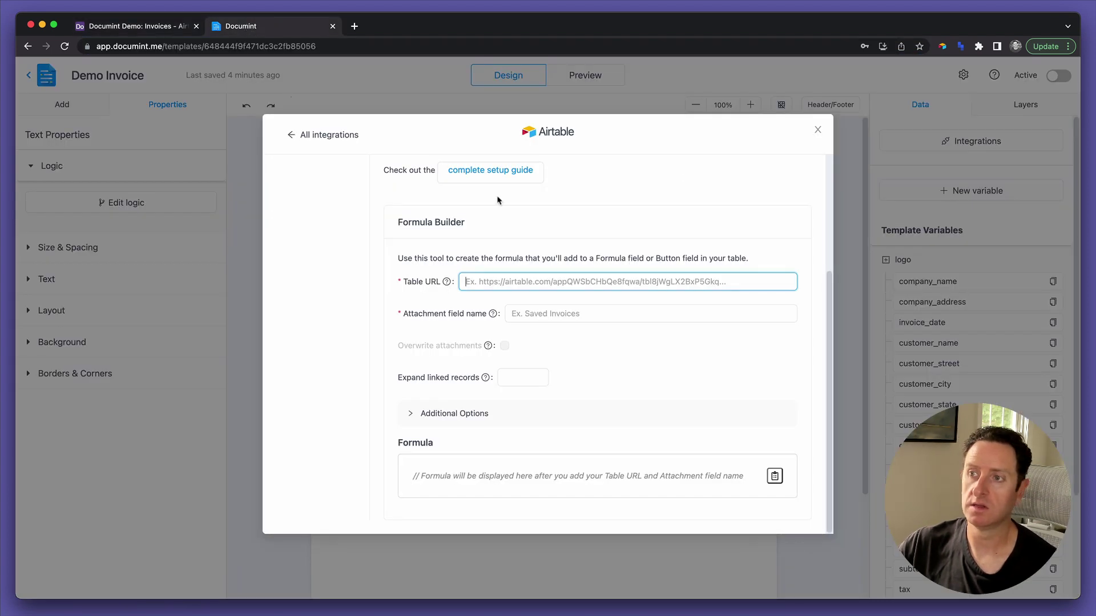
click(495, 283)
key(super+v)
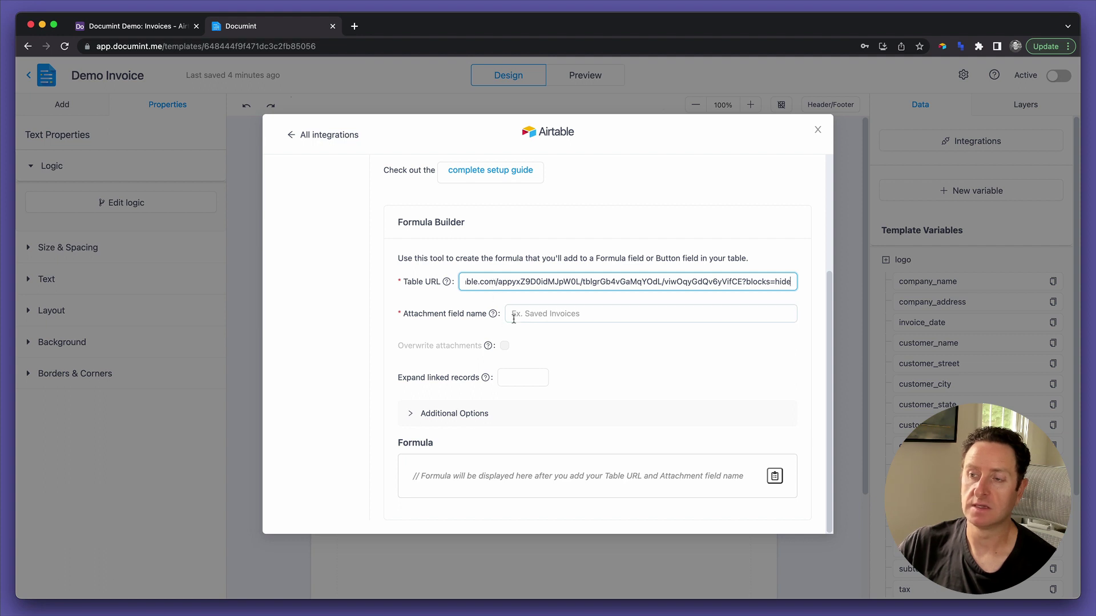
click(548, 311)
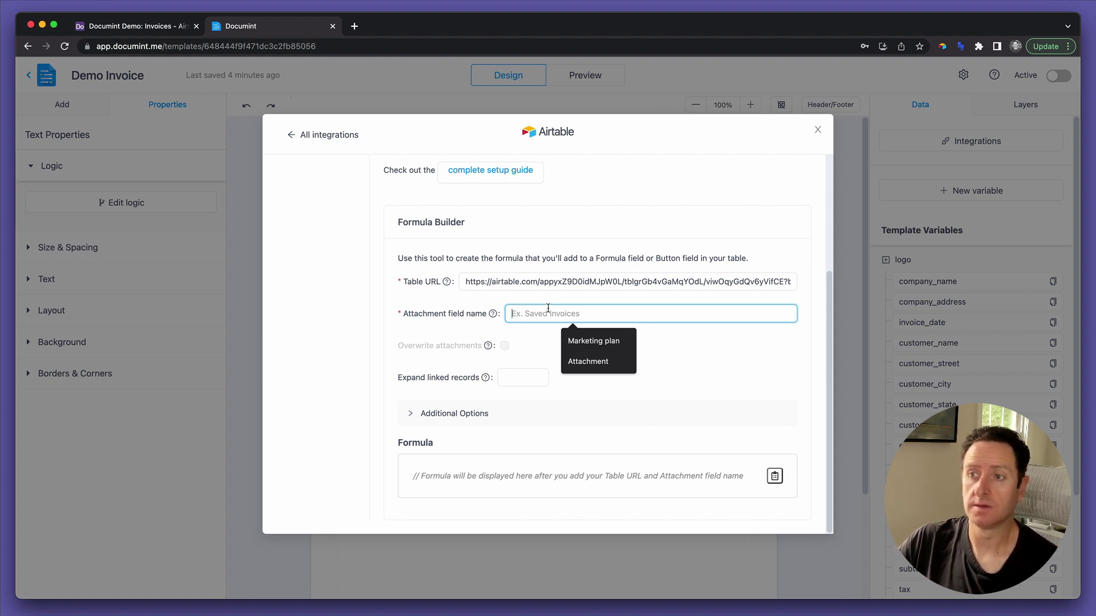
text(Attachment)
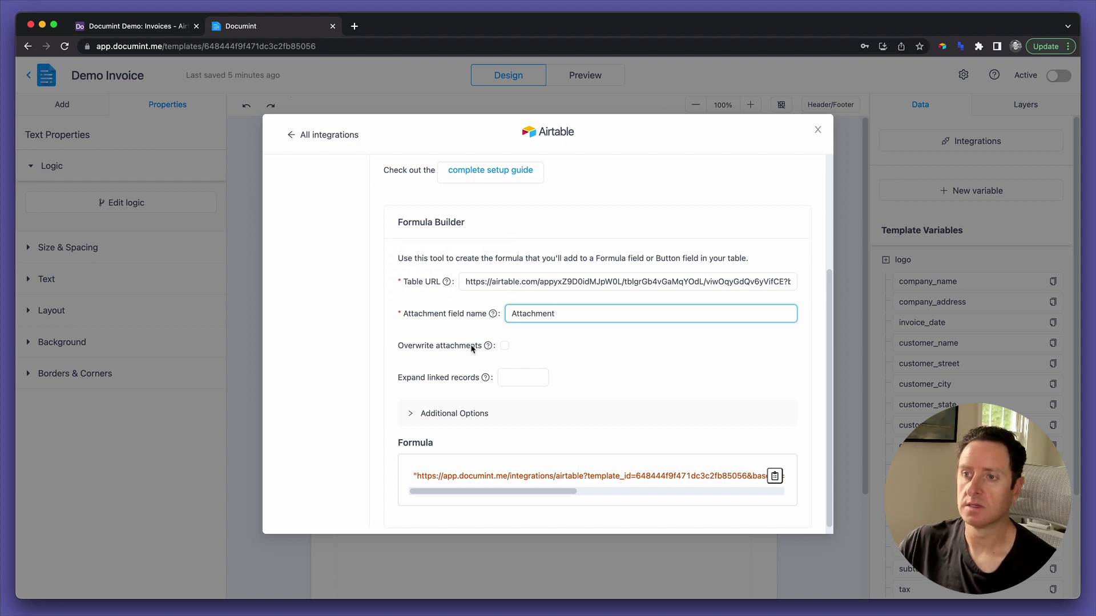
click(600, 387)
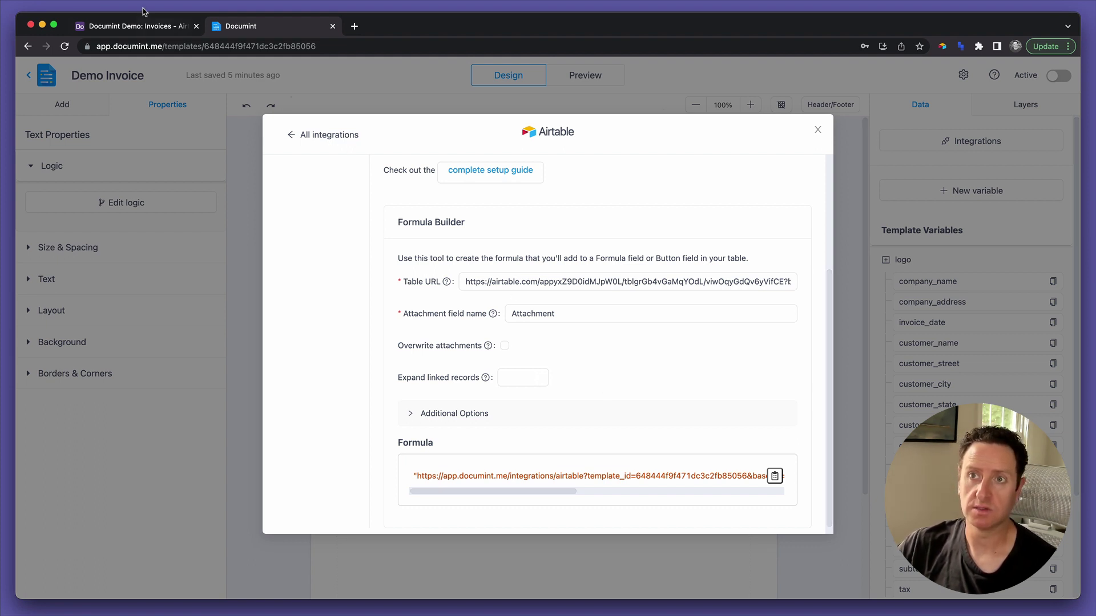
click(146, 26)
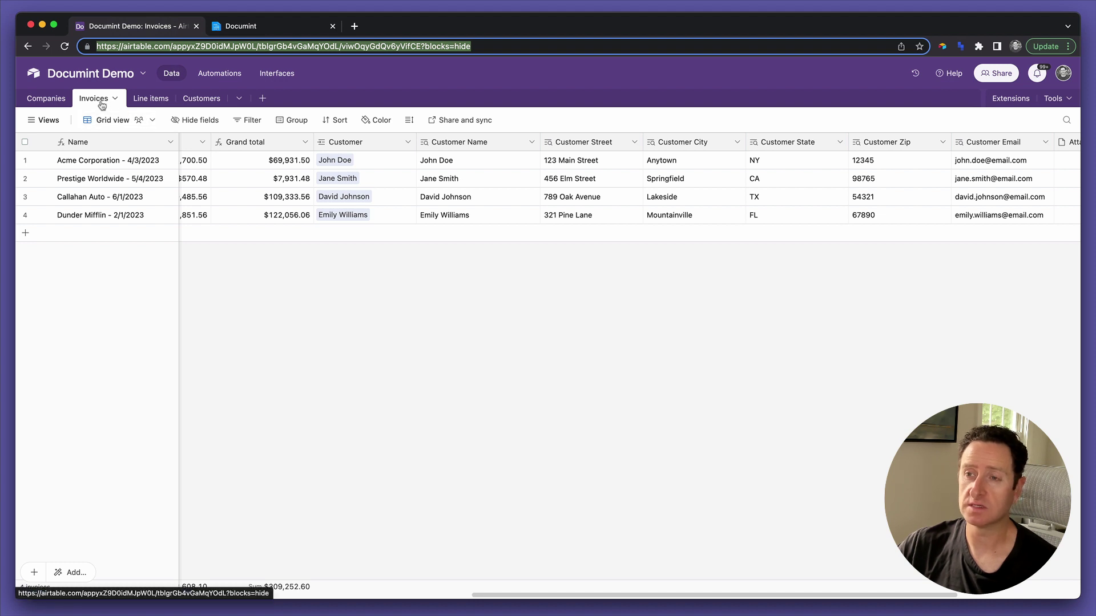
Check the Invoices table's Line items column, then go back to Documint's formula builder.
scroll(366, 173, left, 5)
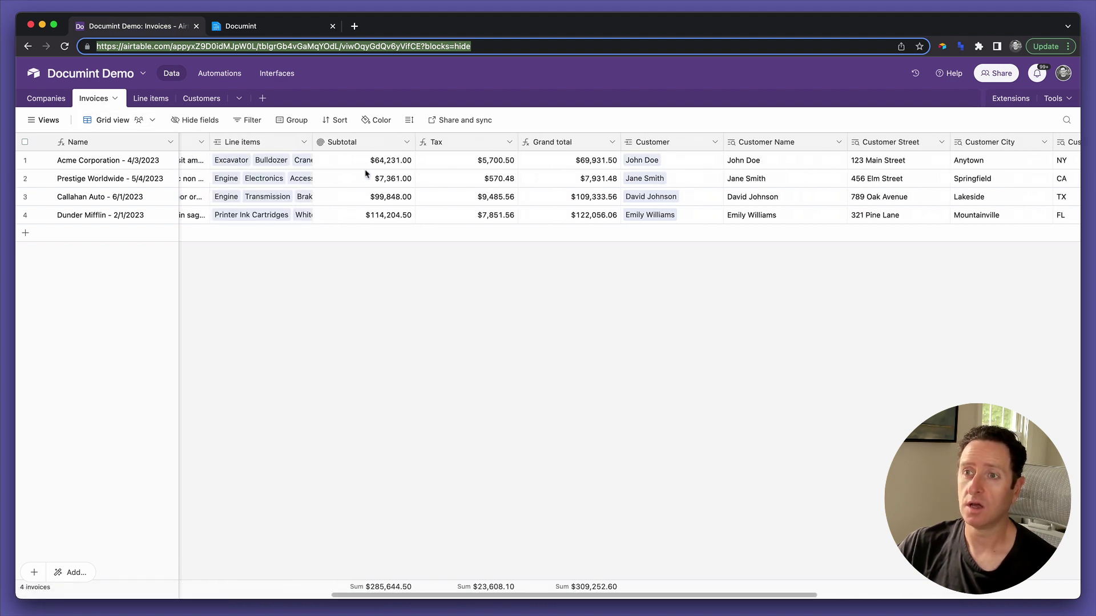
click(240, 142)
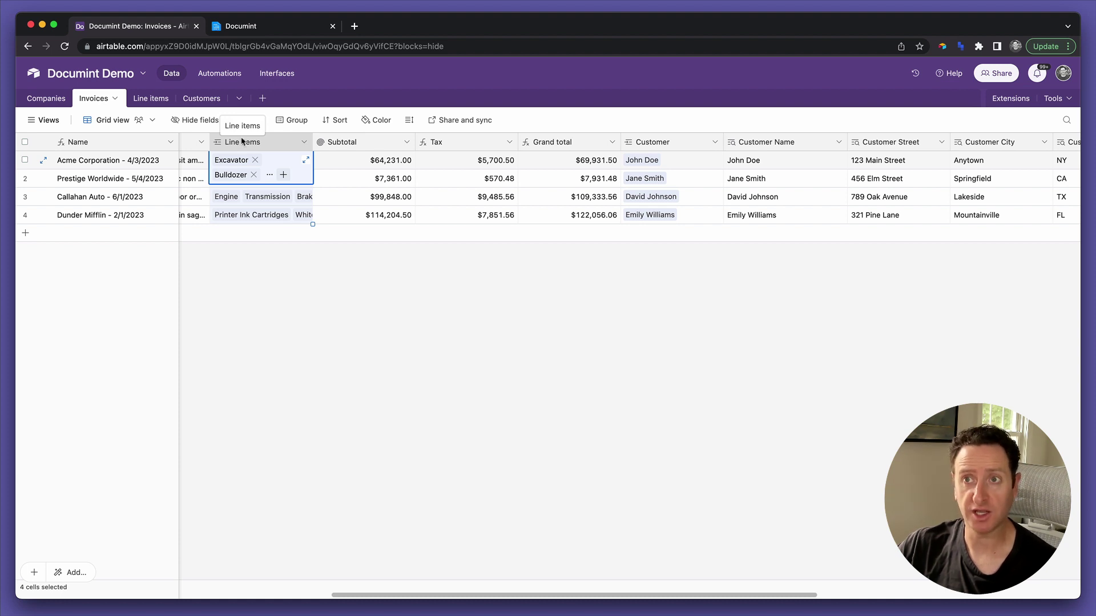
click(255, 29)
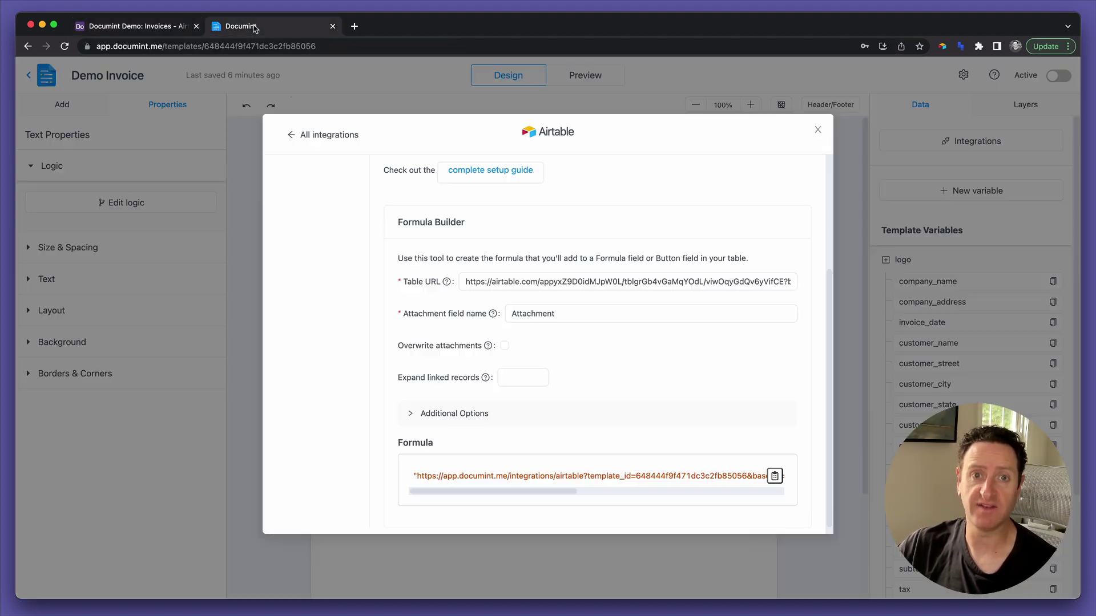
Set Expand linked records to 2 and copy the updated generation formula.
click(520, 378)
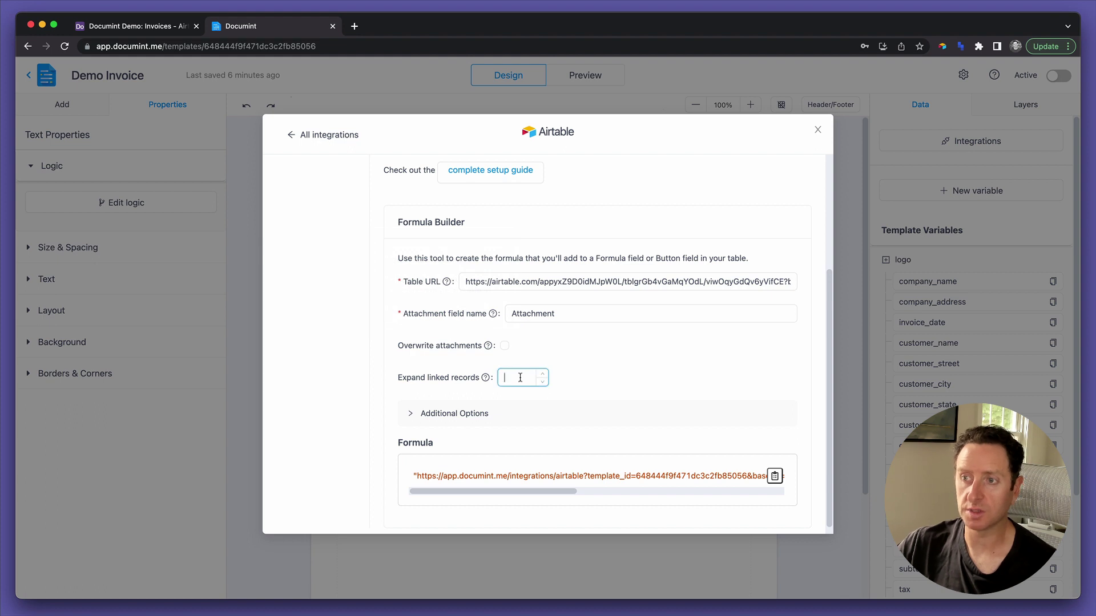
text(2)
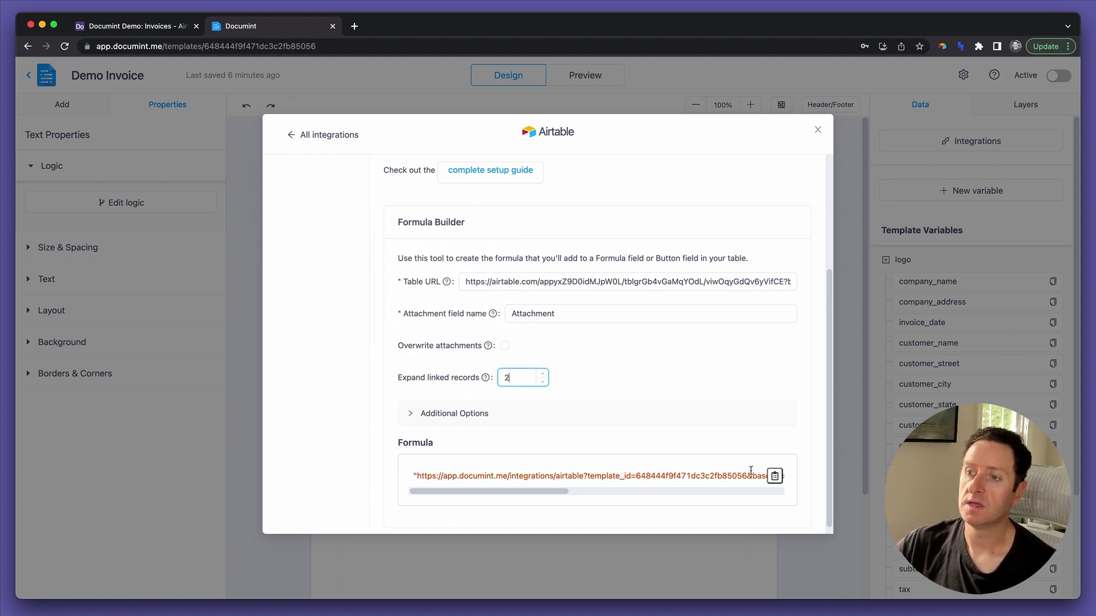
click(747, 386)
click(774, 475)
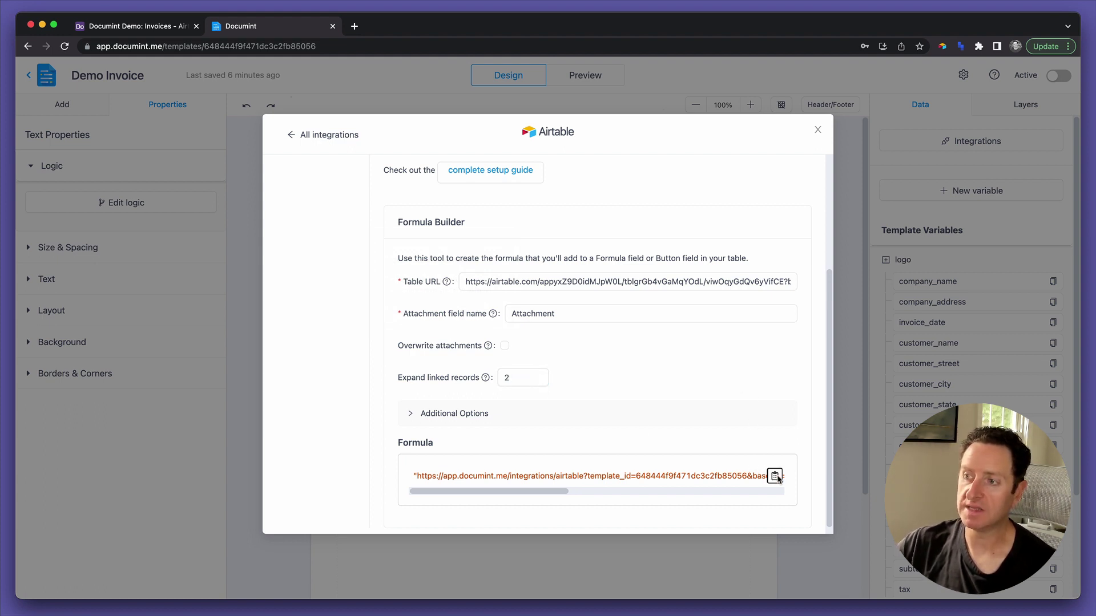
click(165, 27)
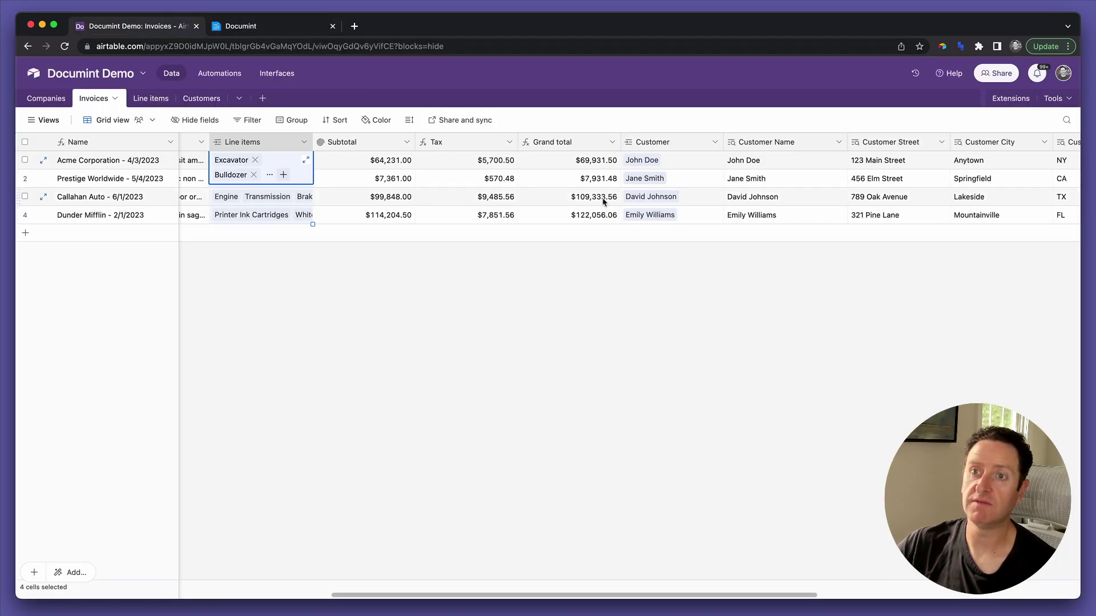
Add a new Invoices field named 'Generate PDF' and make it a Button type.
scroll(576, 212, right, 10)
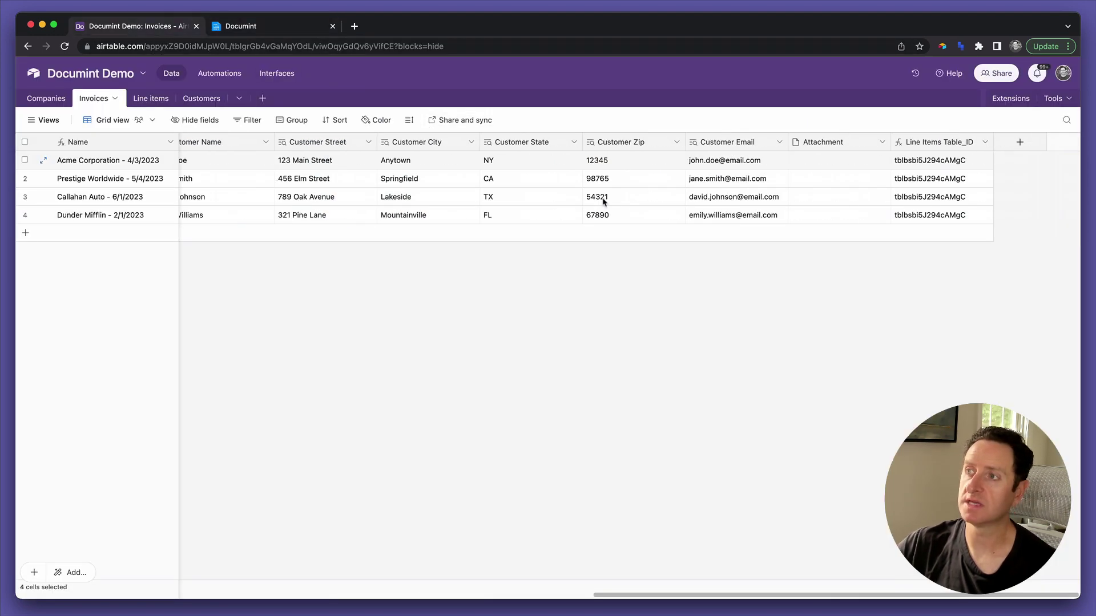
click(1022, 143)
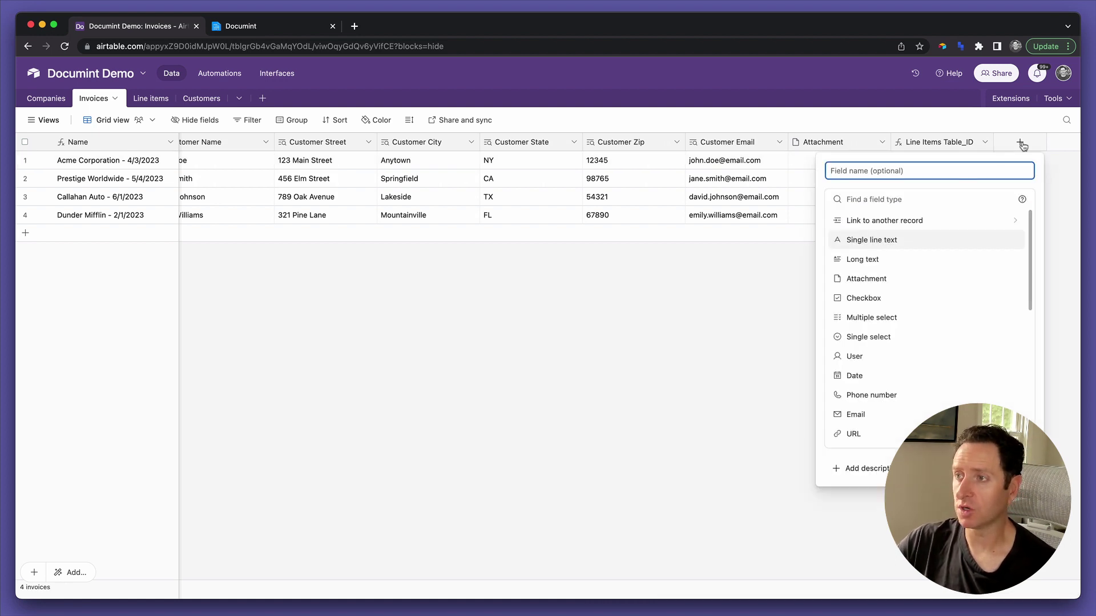
text(Ge)
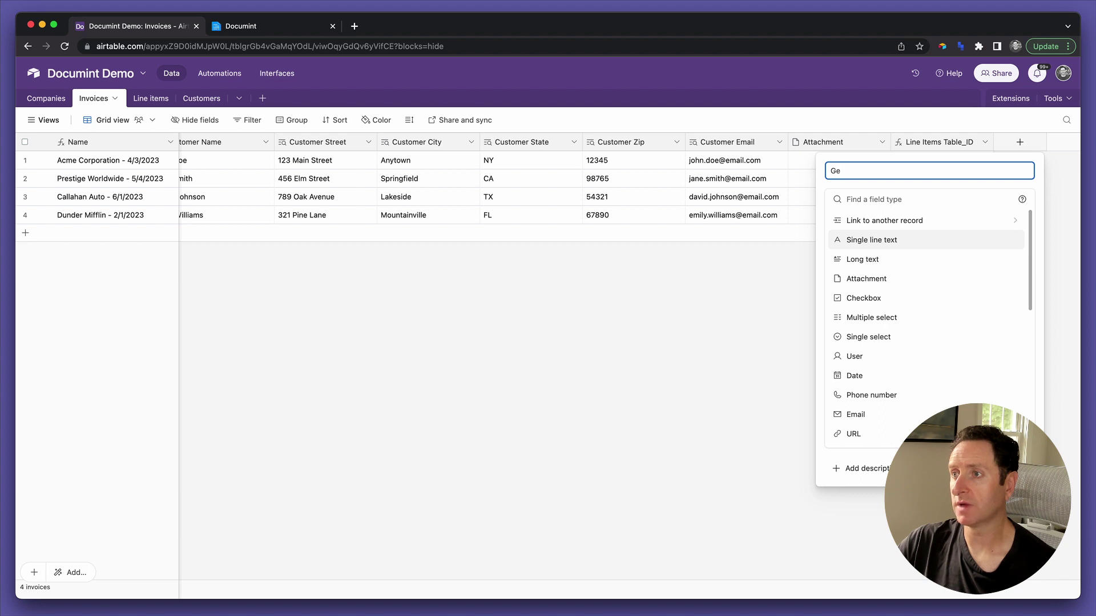
text(nerate PDF)
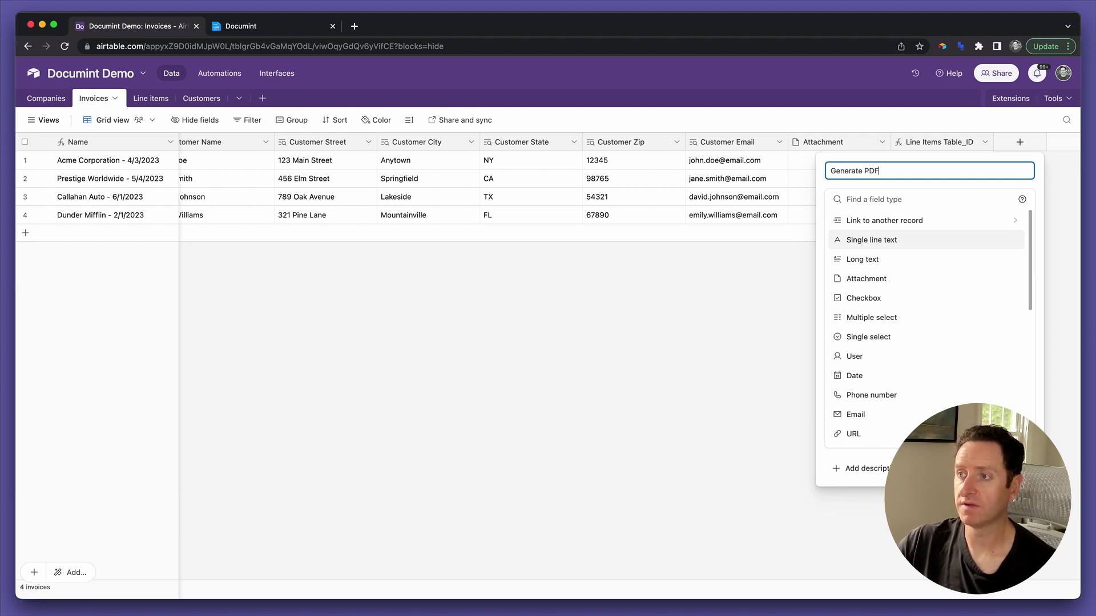
click(1040, 207)
scroll(913, 324, down, 5)
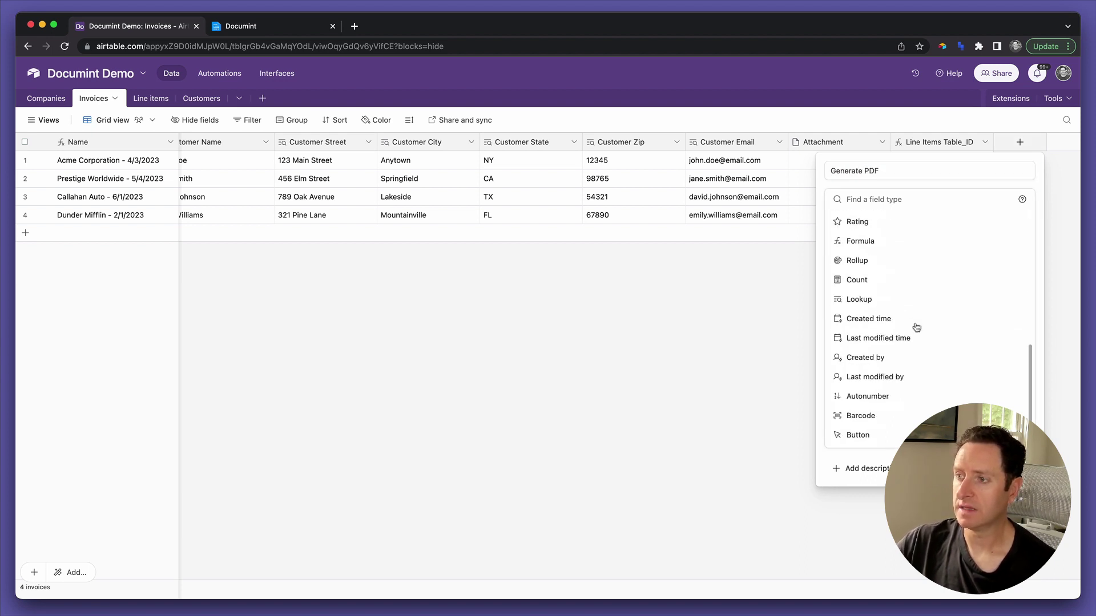
click(876, 435)
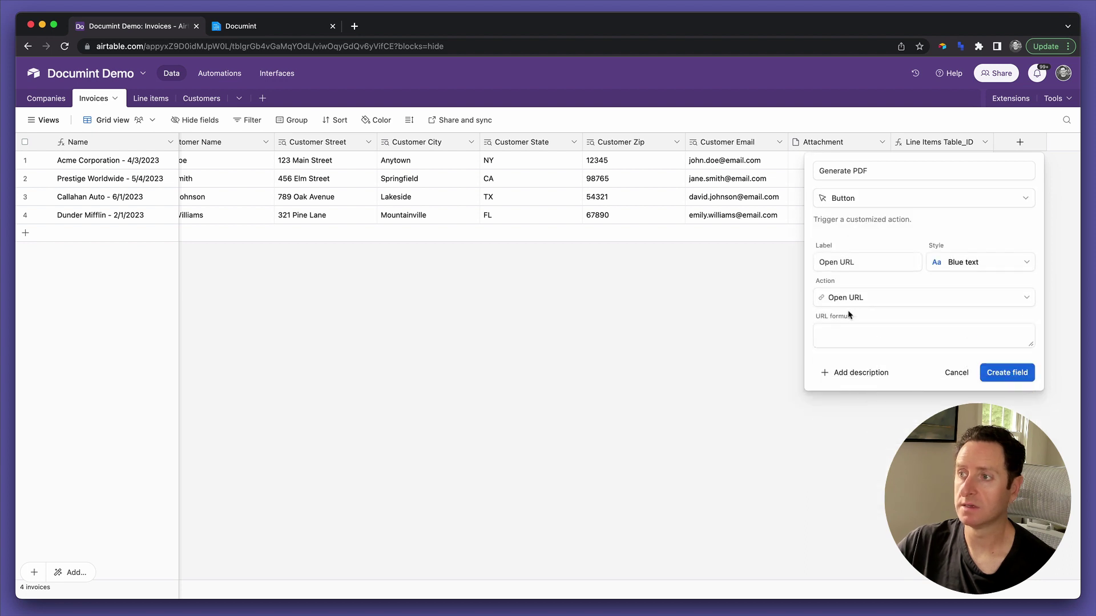
Style the button light purple, label it 'Generate PDF', paste the Documint URL formula, and create it.
click(975, 264)
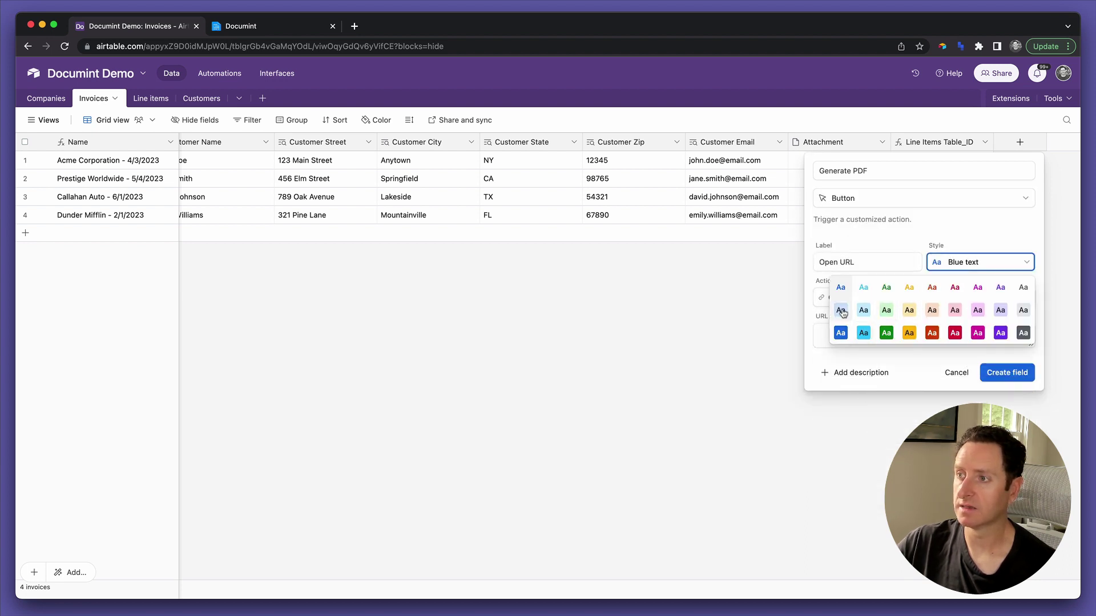
click(998, 311)
triple_click(883, 262)
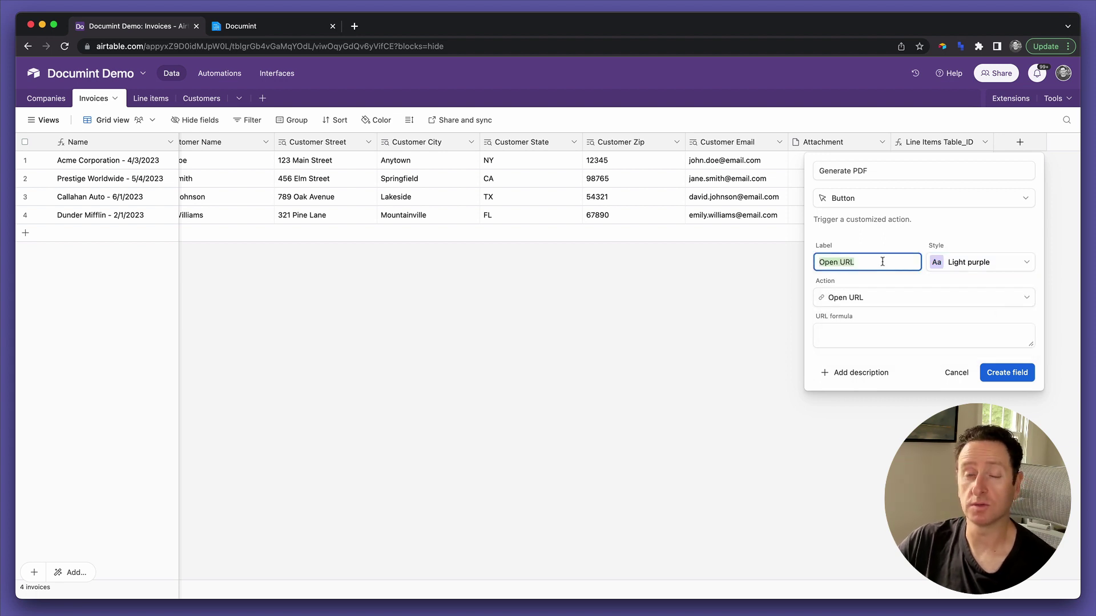
text(Generate PDF)
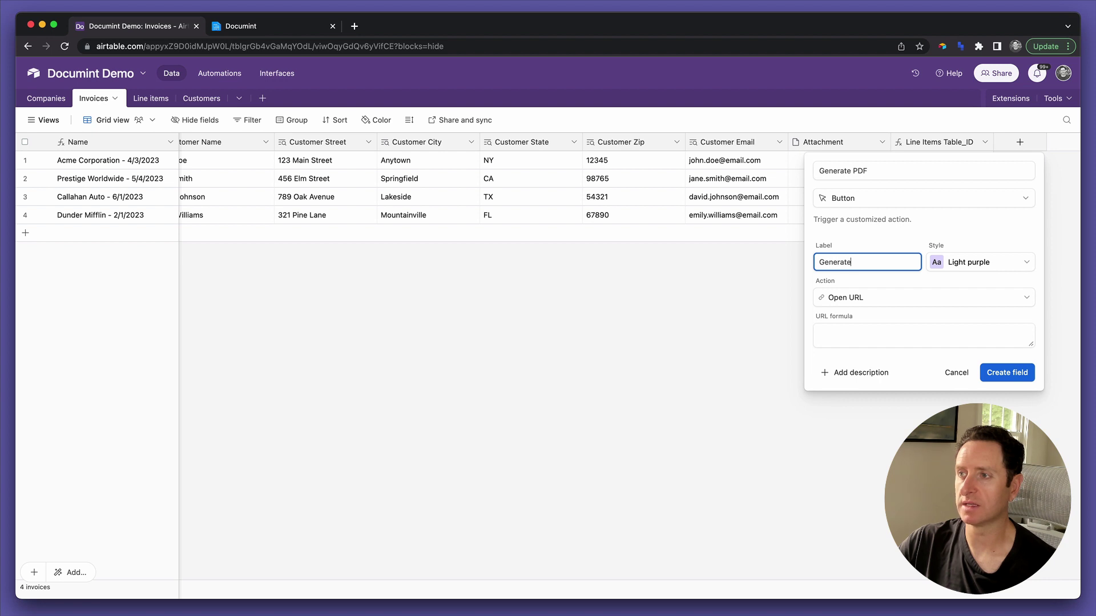
click(880, 340)
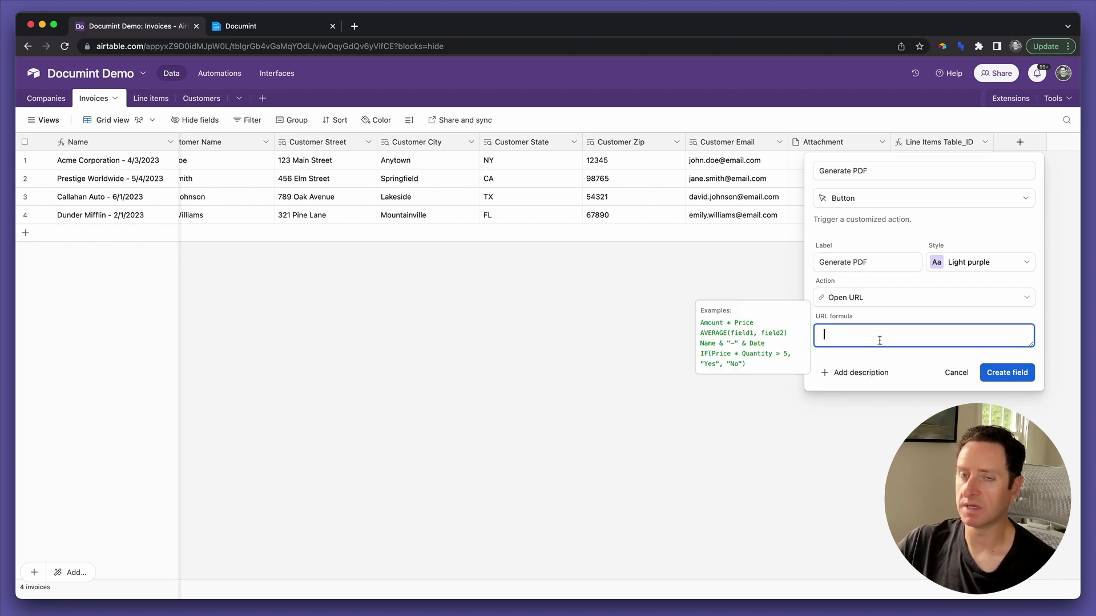
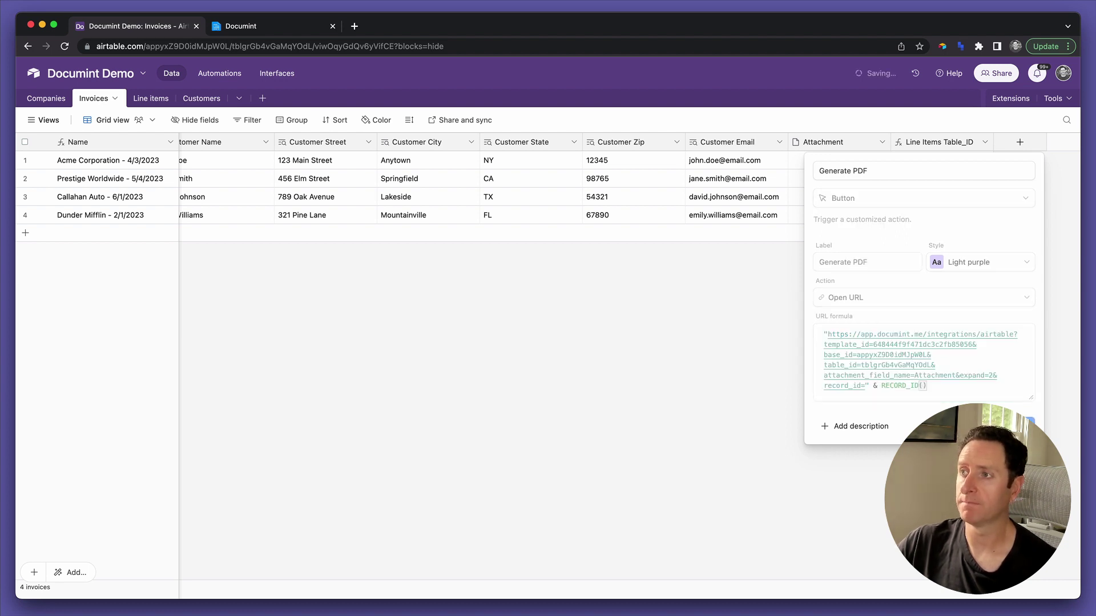
click(1022, 424)
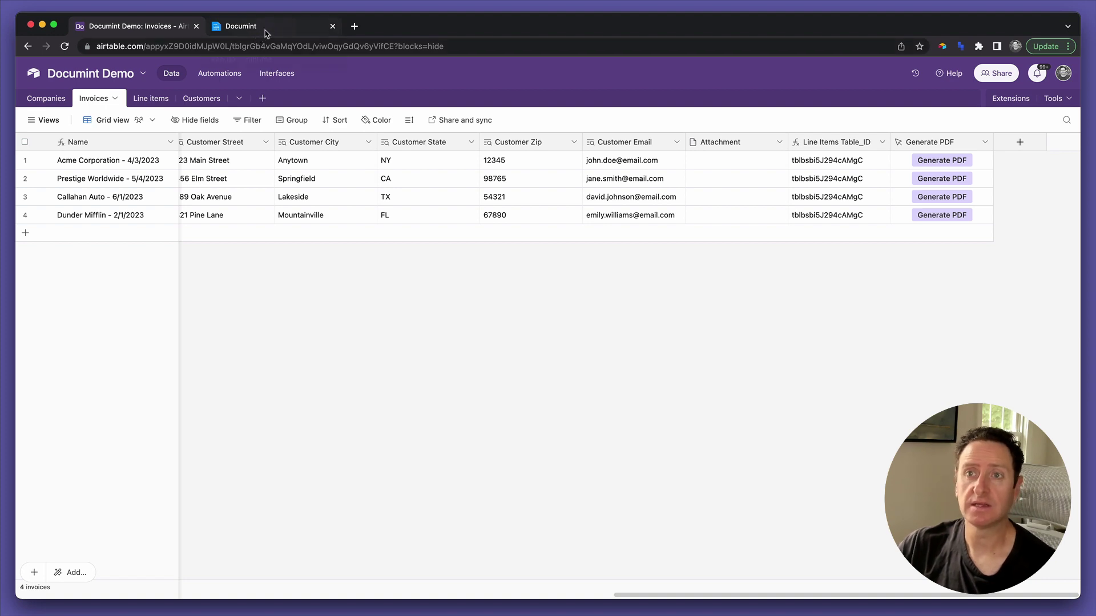
In the Documint template, select the line-item row's name column, then its whole parent section.
click(264, 29)
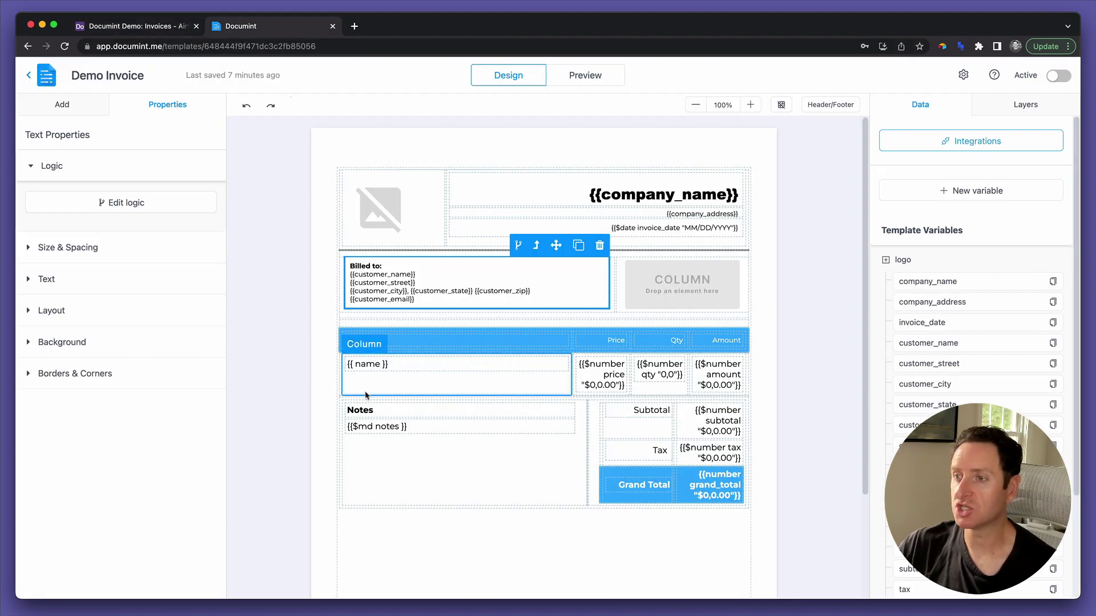
click(366, 394)
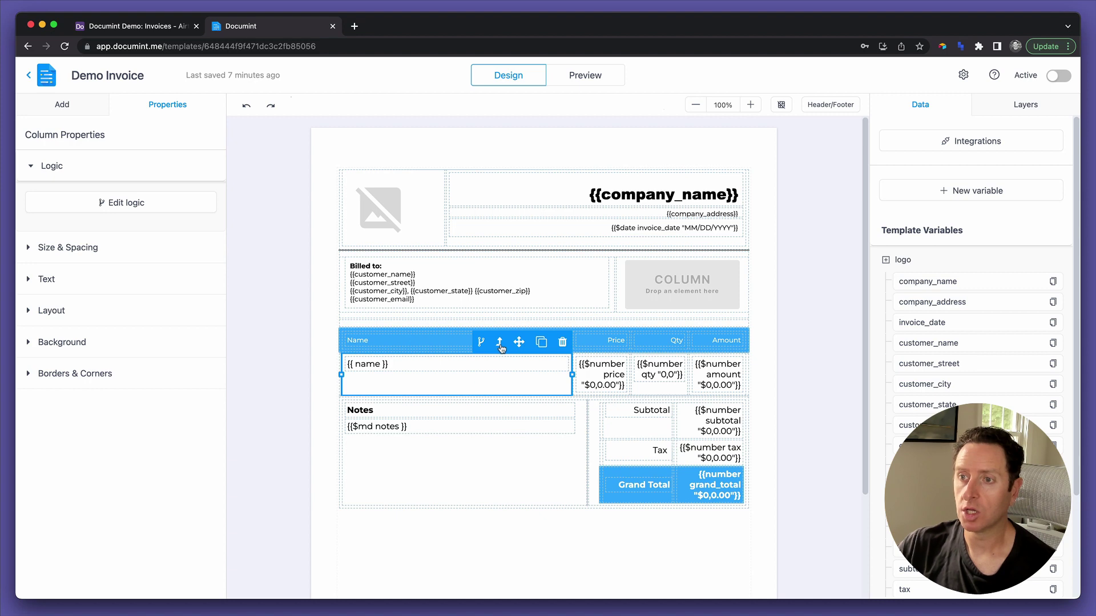
click(451, 365)
click(457, 384)
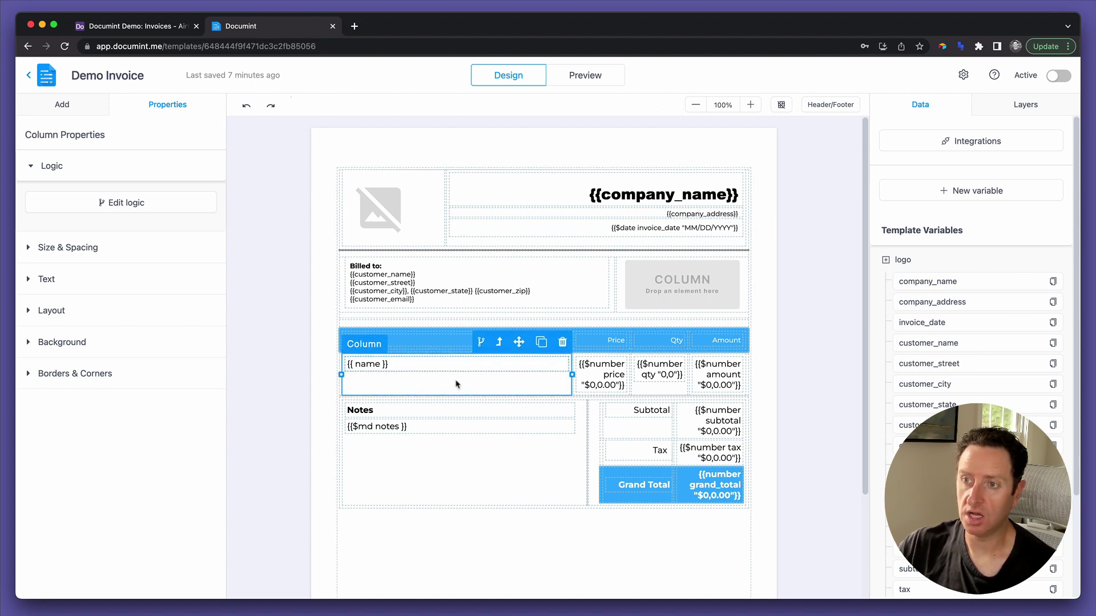
click(499, 342)
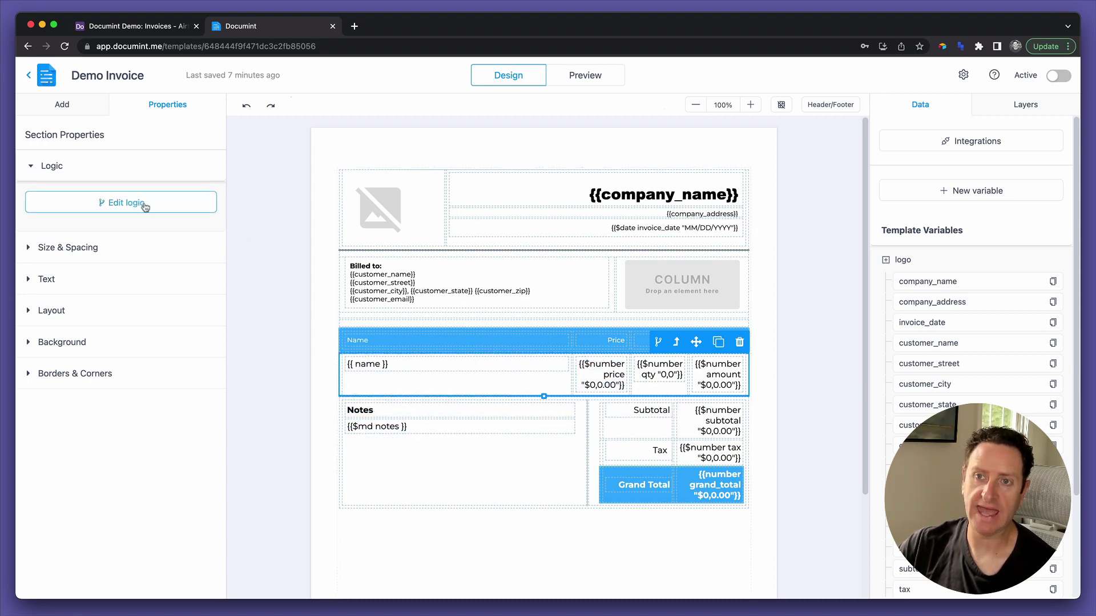
Give the section Repeat/Loop logic over the list variable line_items and save it.
click(143, 204)
click(404, 179)
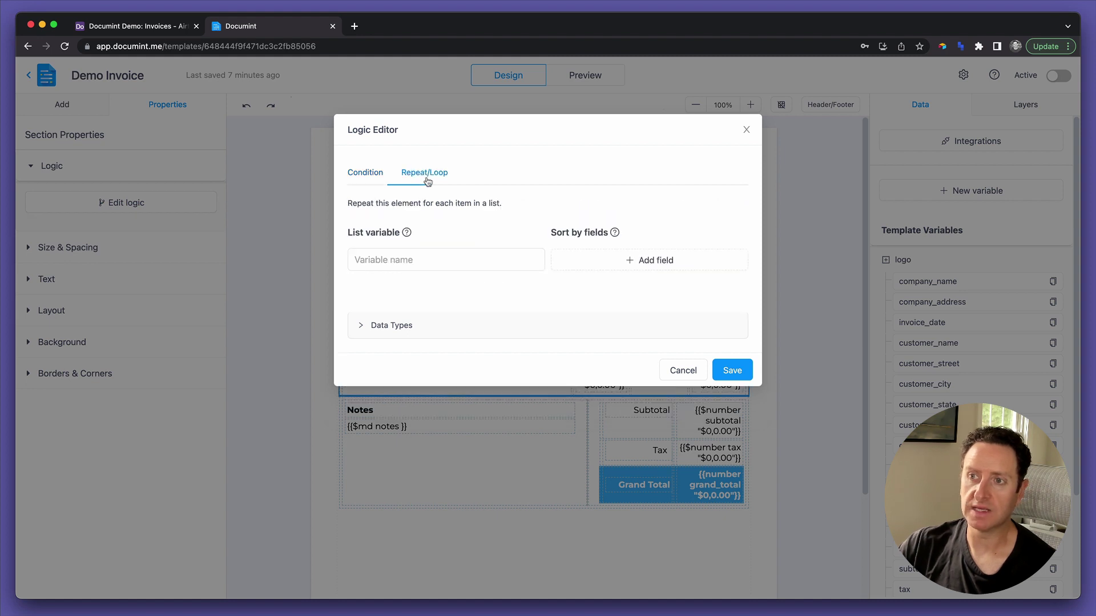
click(406, 256)
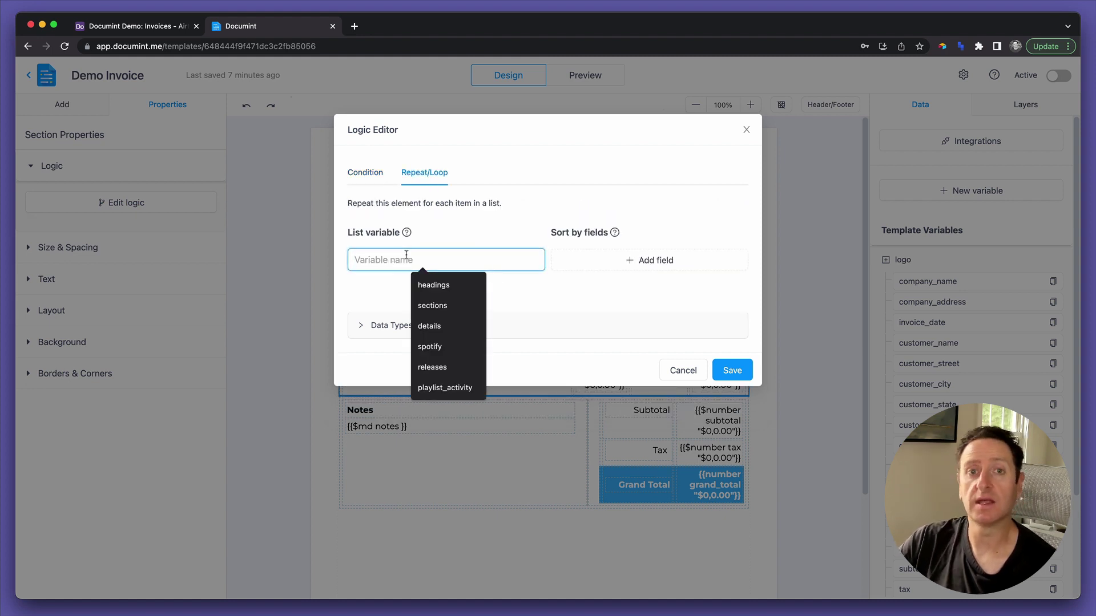
text(line_i)
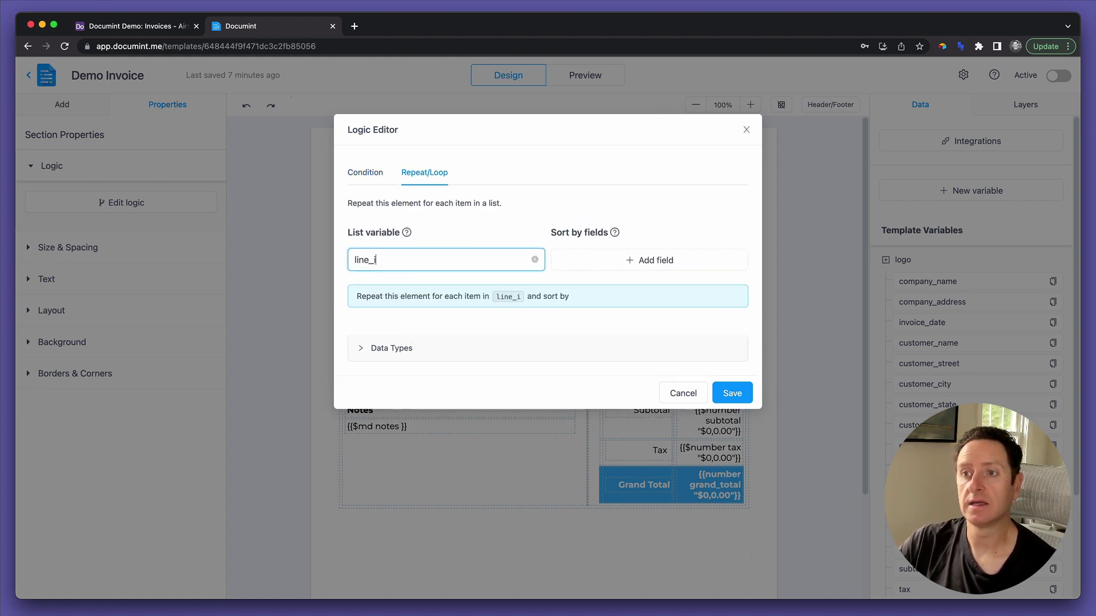
text(tems)
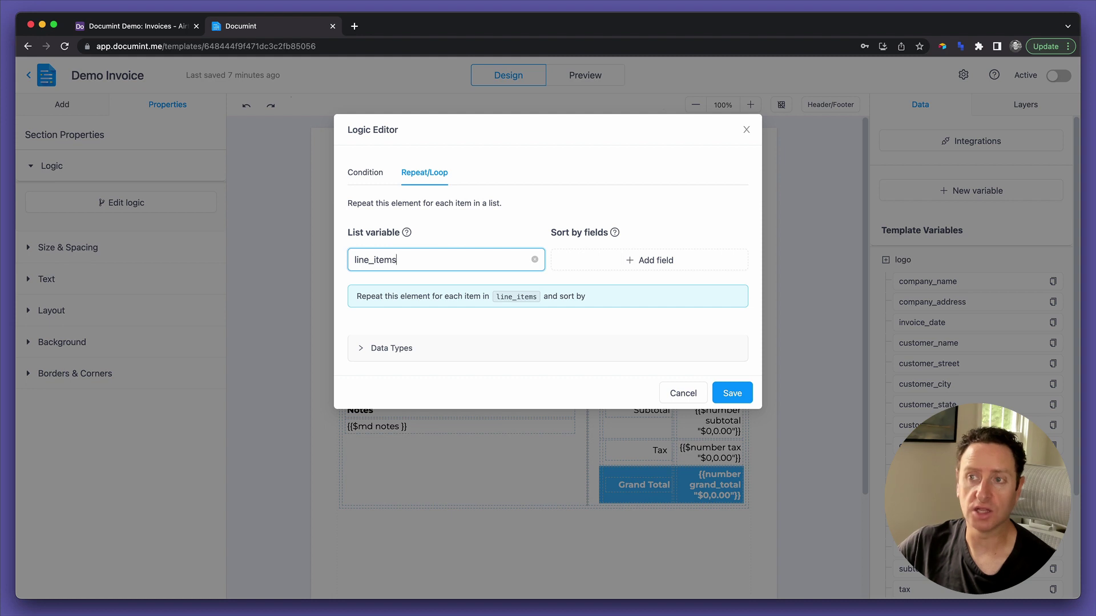
drag(370, 260, 375, 260)
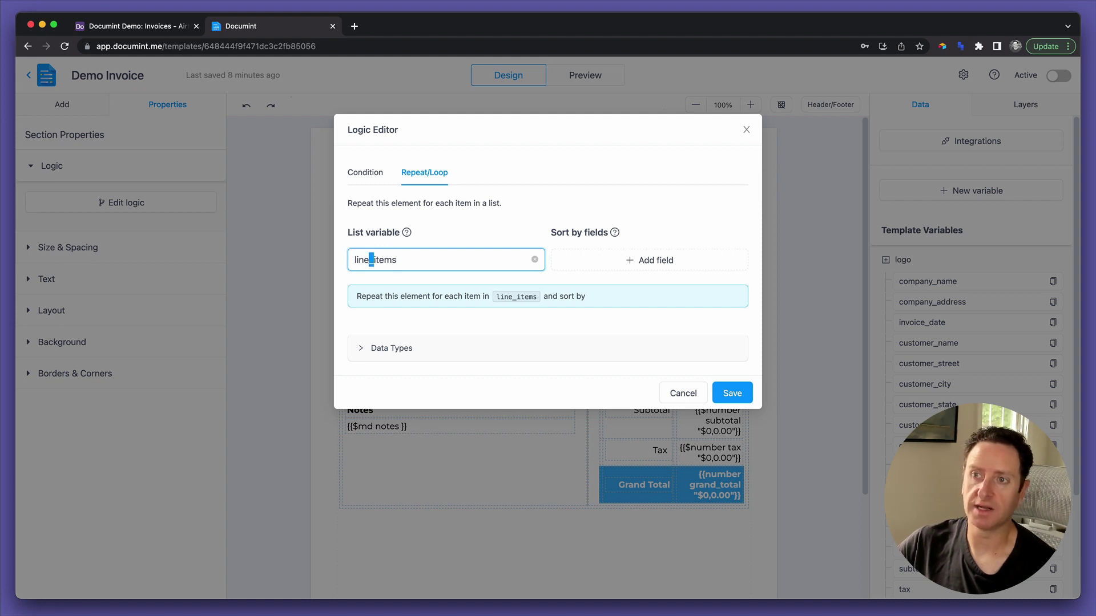
click(508, 246)
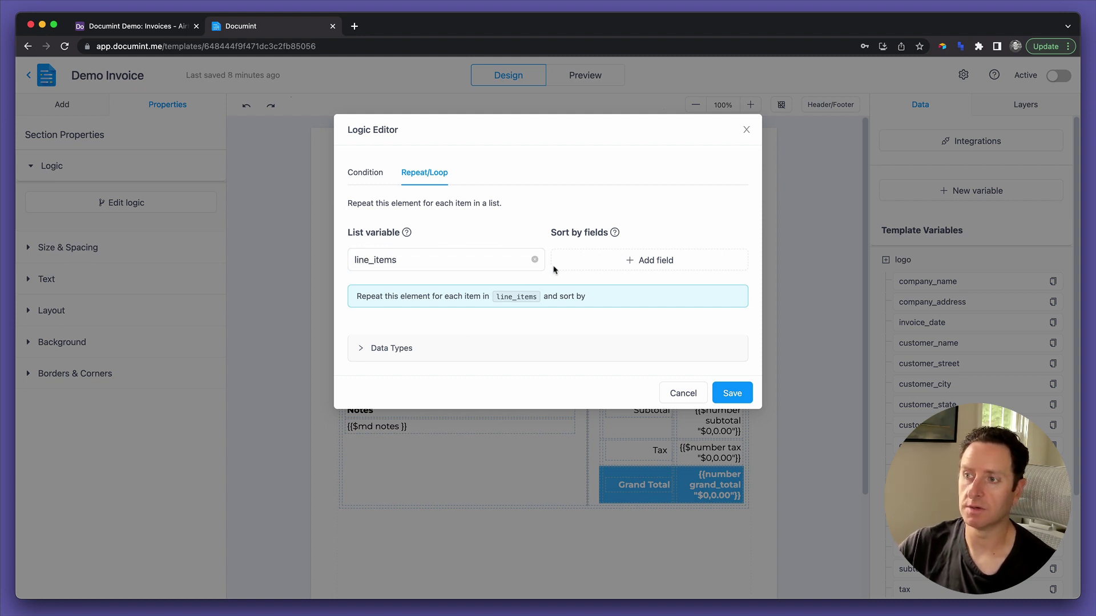
click(722, 393)
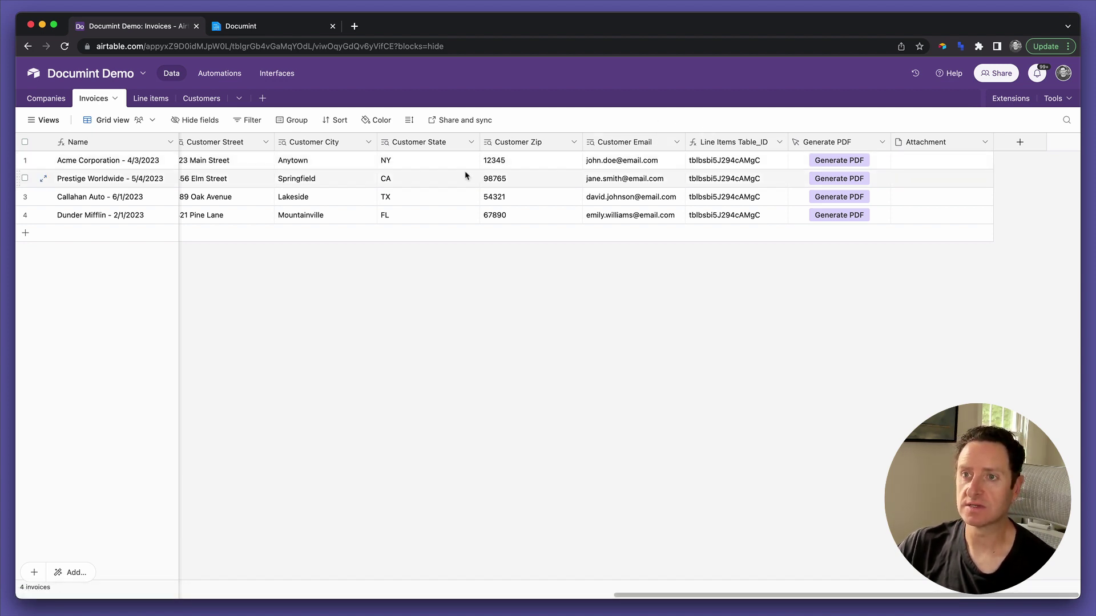
Check Acme Corporation's linked line items and empty Attachment, then generate its PDF invoice.
scroll(377, 165, left, 10)
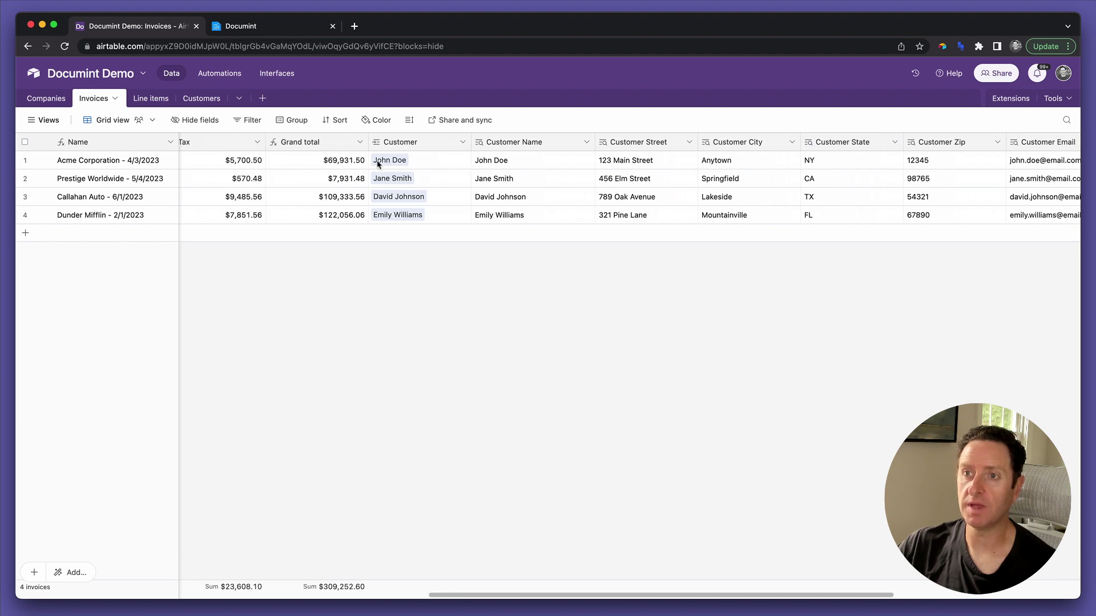
scroll(377, 164, left, 5)
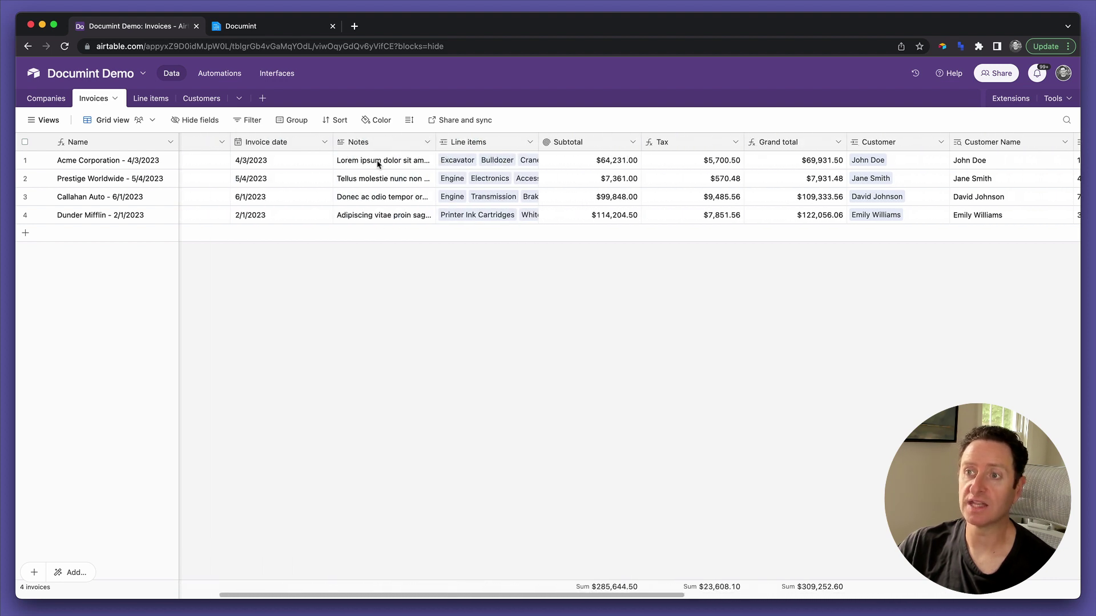
click(455, 165)
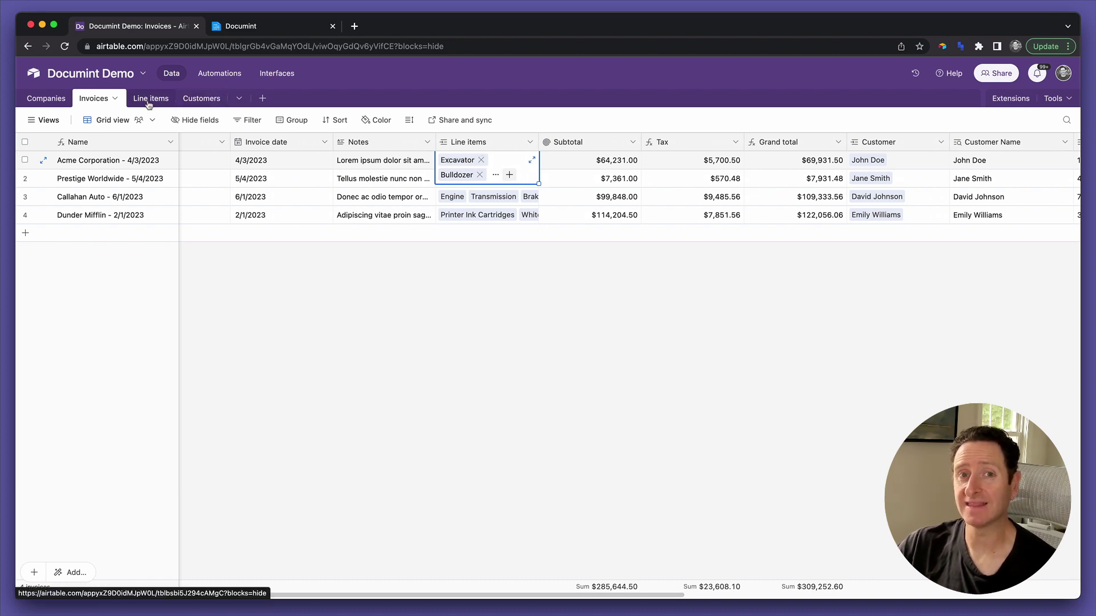
scroll(611, 188, right, 15)
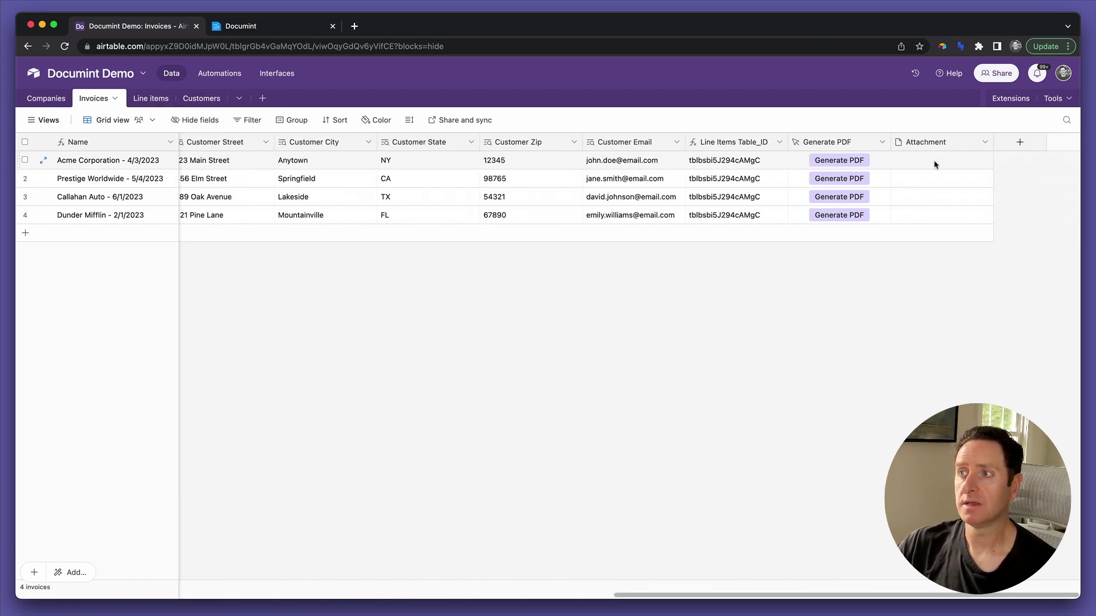
click(936, 165)
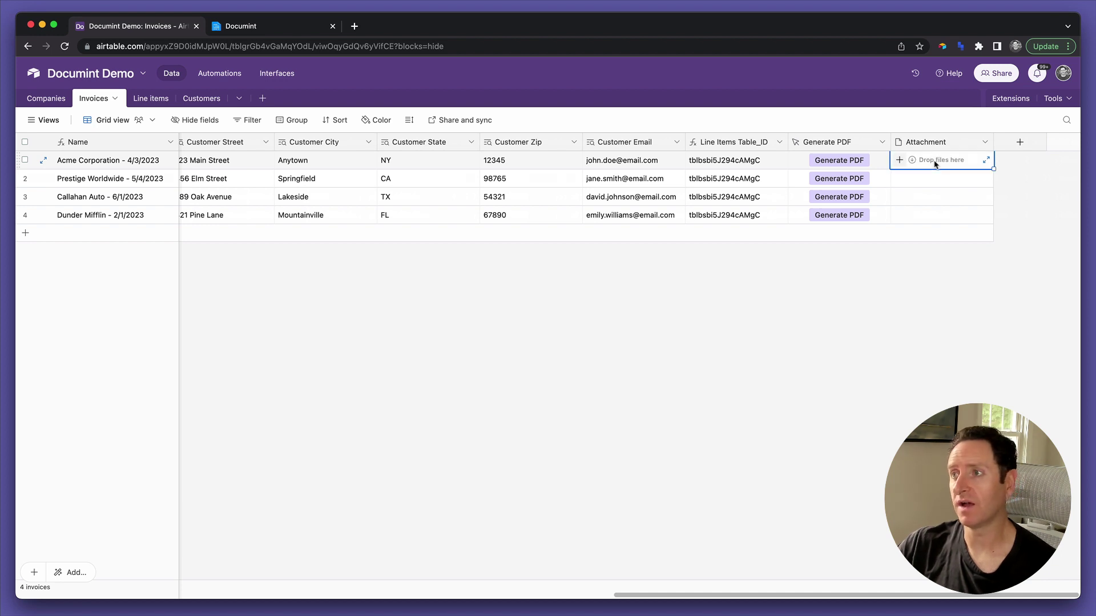
click(850, 165)
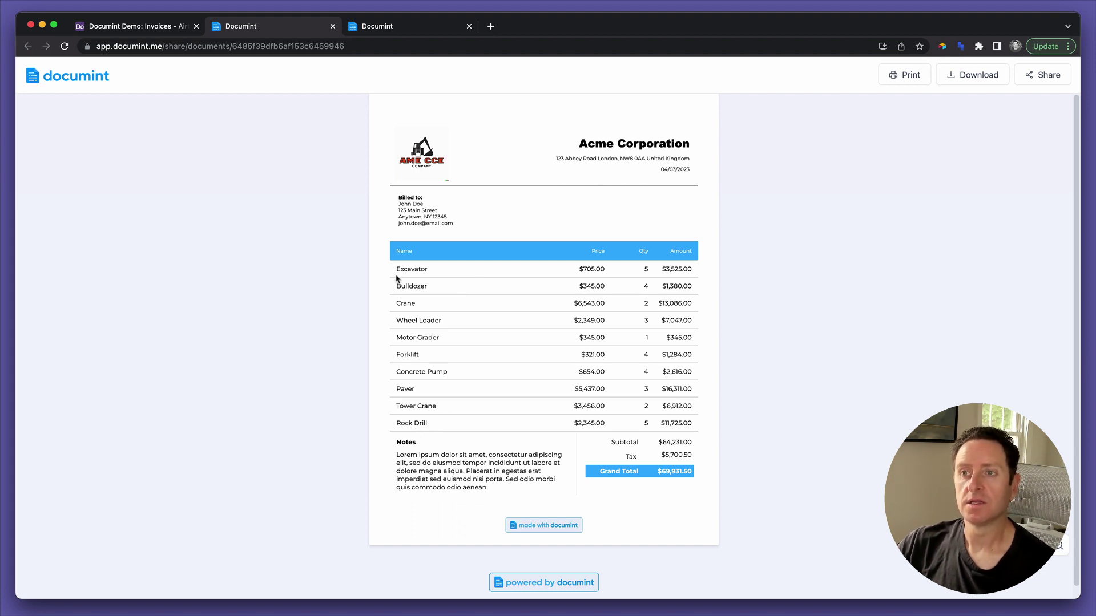
Glance between the Airtable Invoices table and the generated Acme invoice, ending back in Airtable.
click(131, 25)
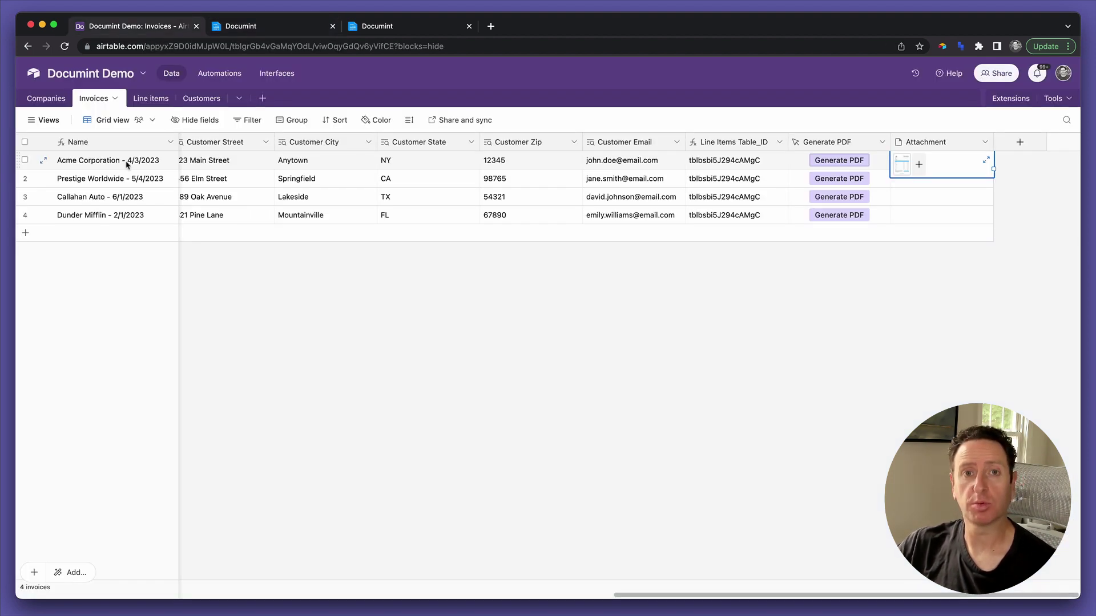
click(254, 29)
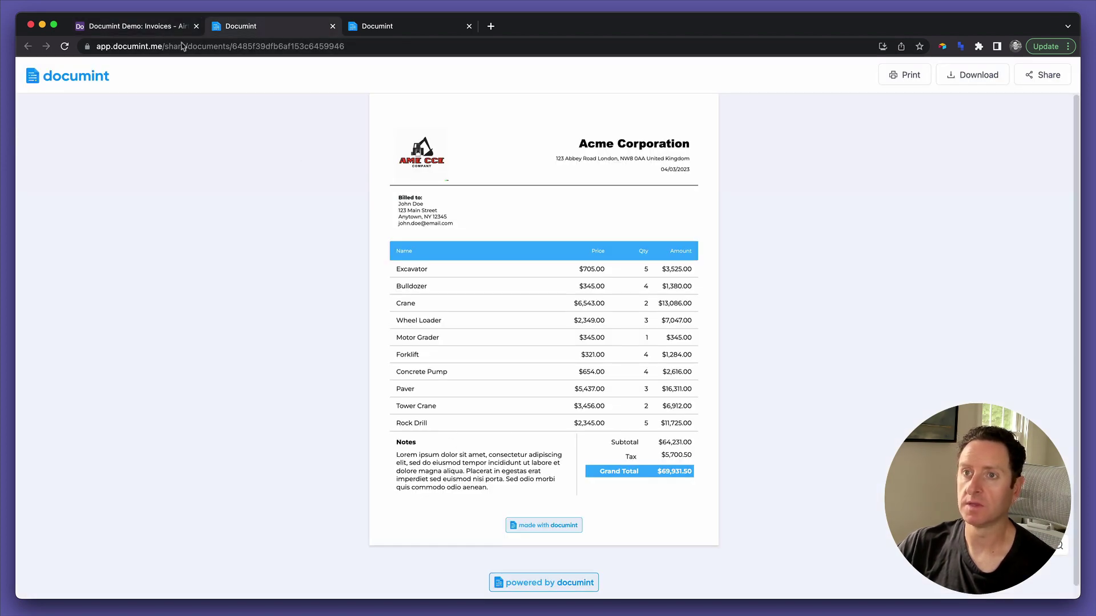
click(141, 31)
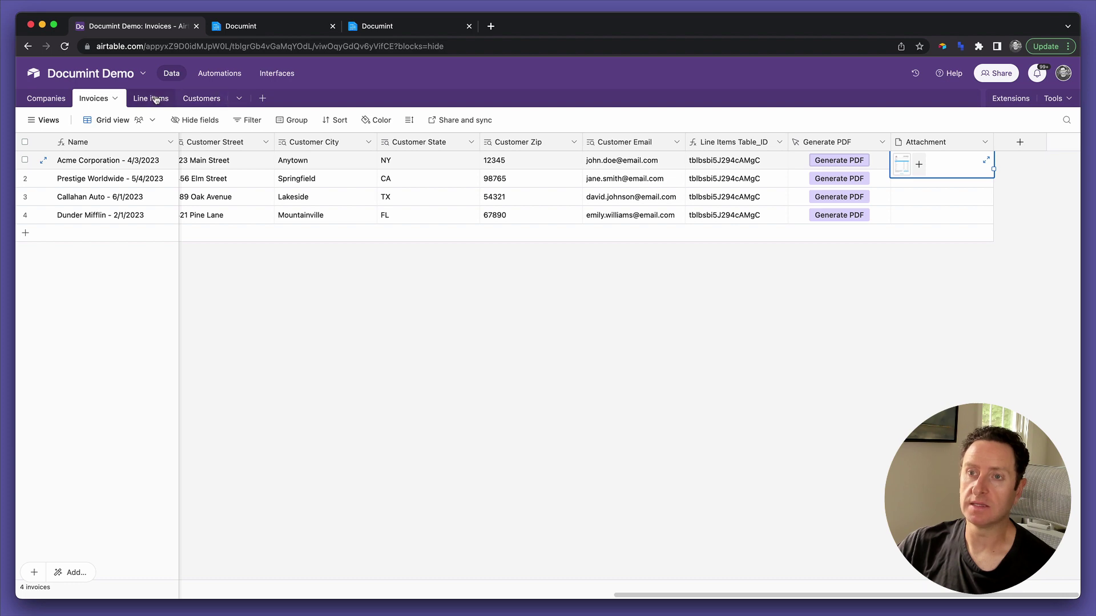
Copy the 'Acme Corporation - 4/3/2023' invoice name and paste it into a new Line items row.
click(150, 162)
key(super+c)
click(148, 100)
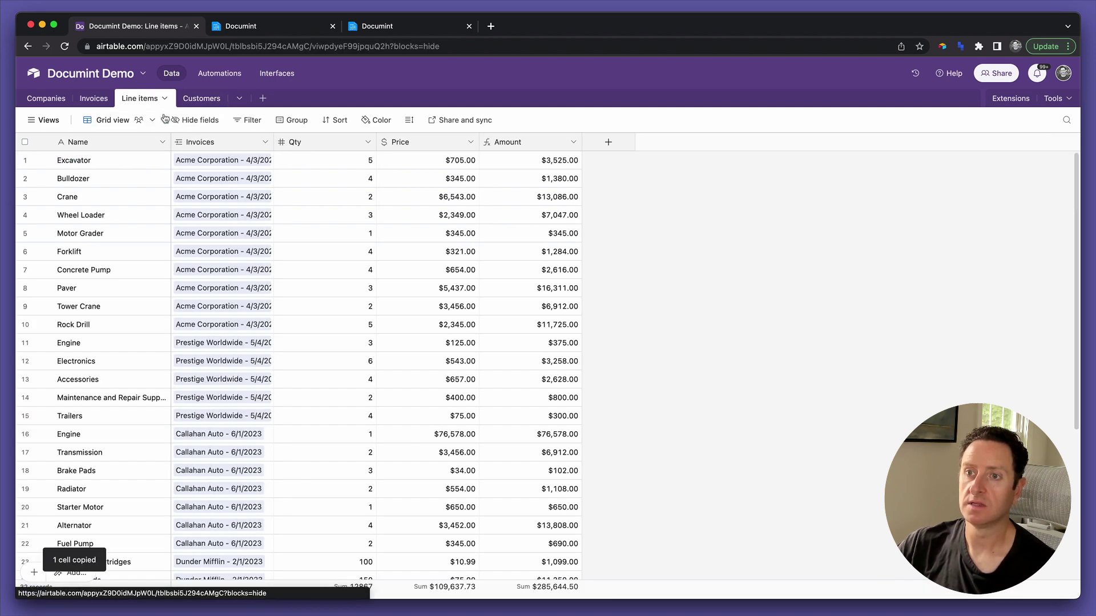
scroll(338, 330, down, 5)
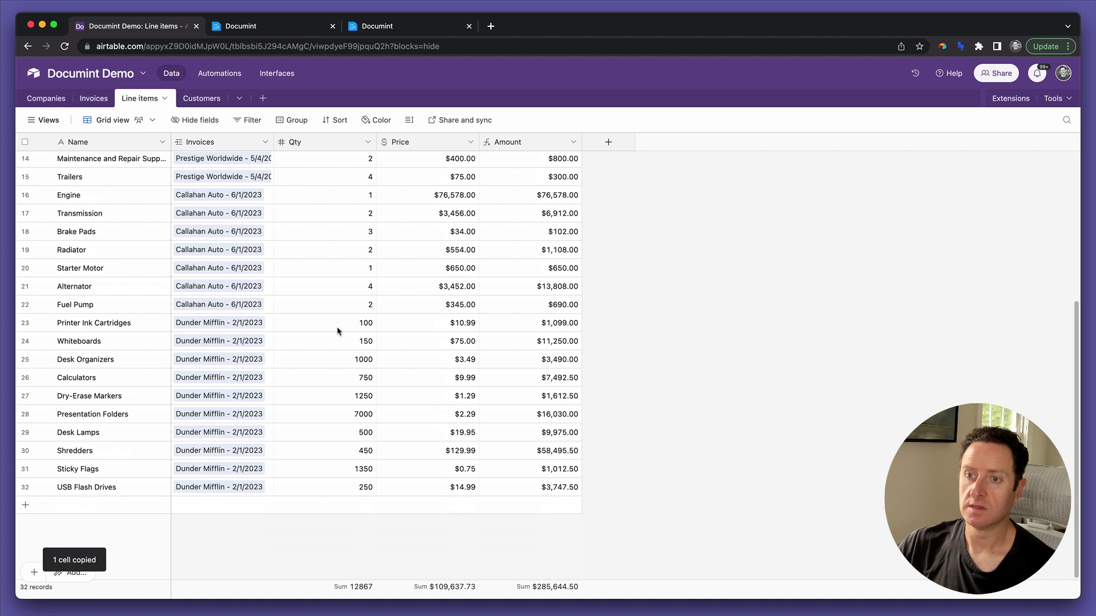
click(214, 505)
key(super+v)
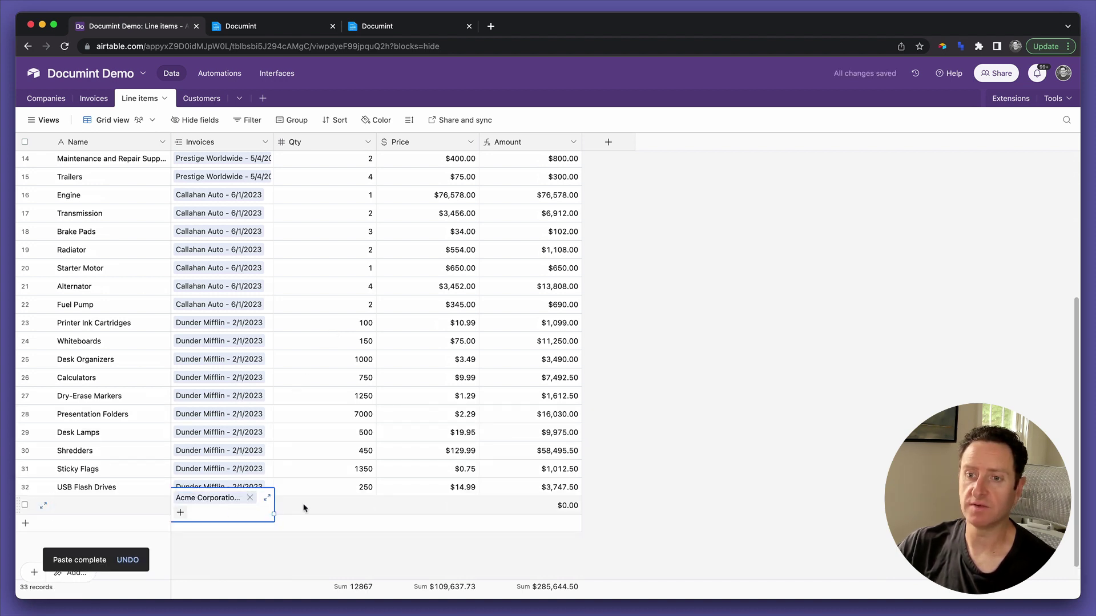
Fill the new line item as Heavy Machinery Maintenance, quantity 1, price $14,950.00.
click(90, 506)
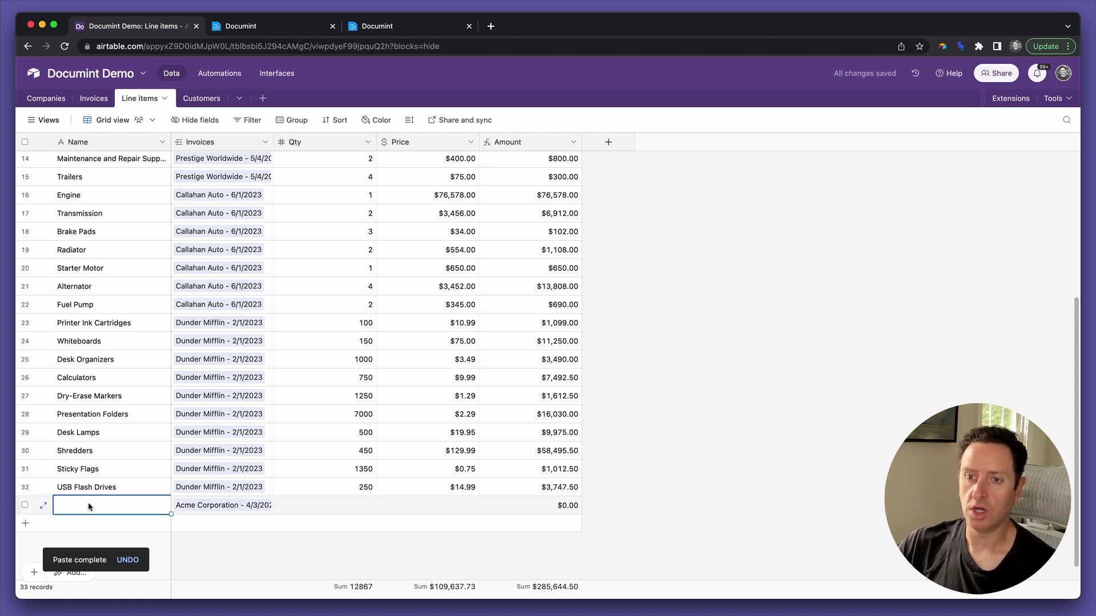
text(Heavy M)
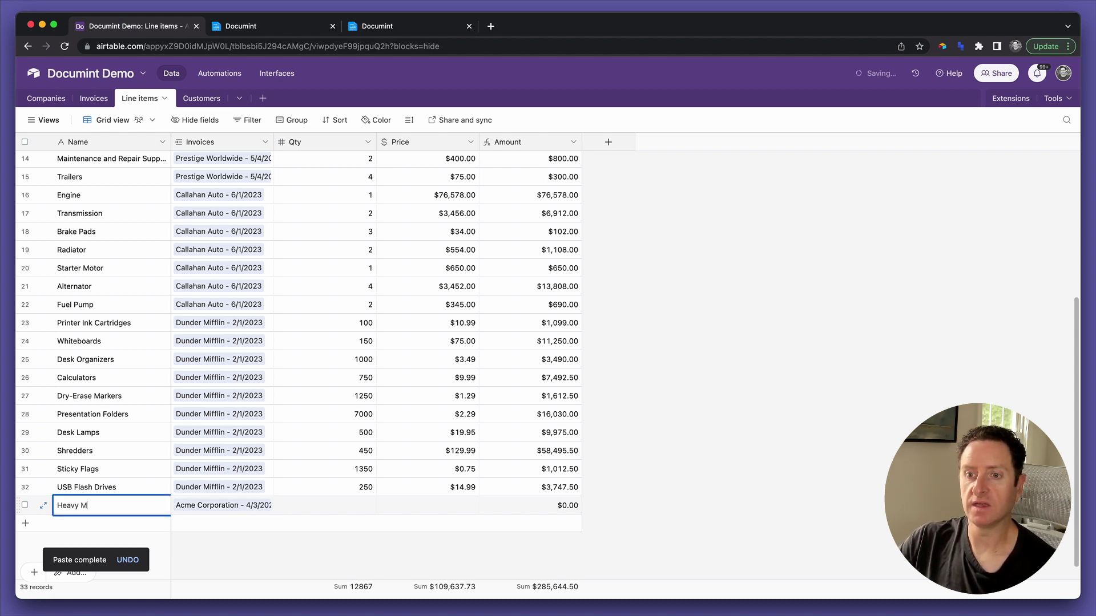
text(achinery Maintenanc)
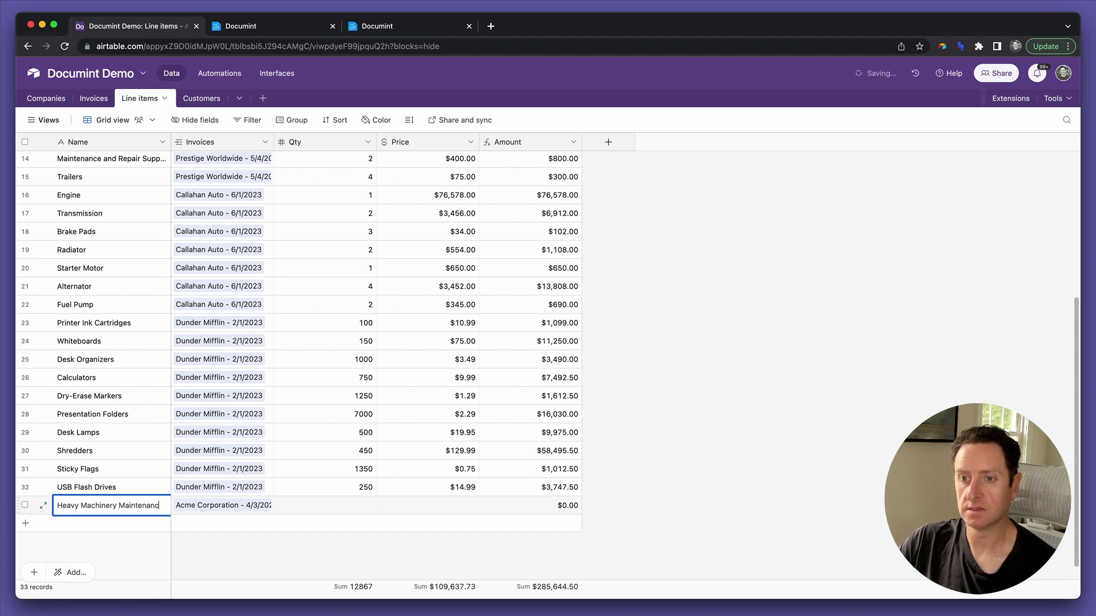
key(Tab)
key(Tab)
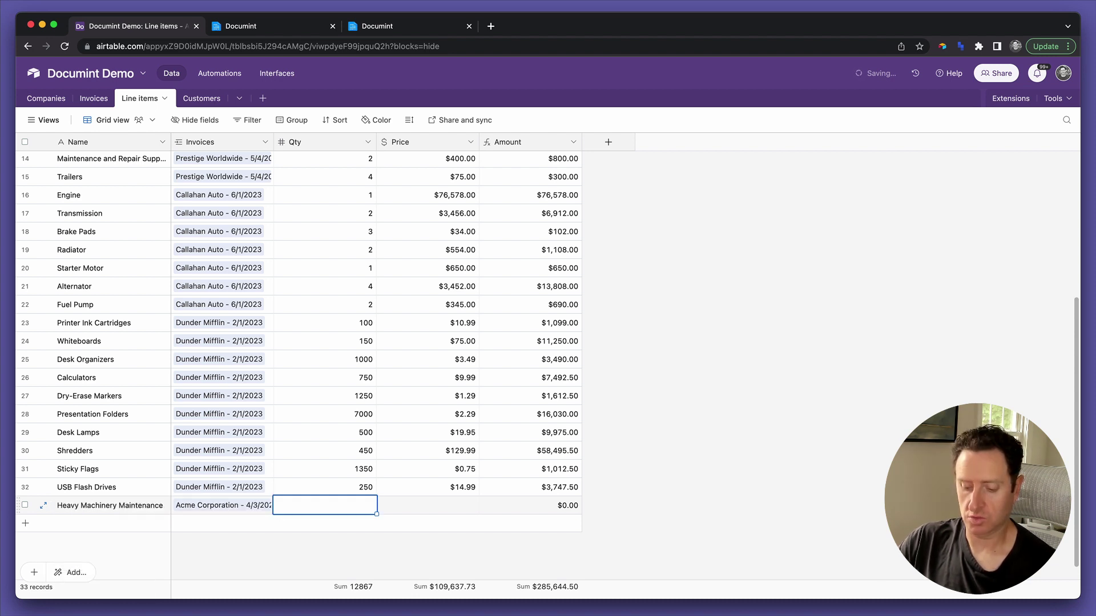
text(1)
key(Tab)
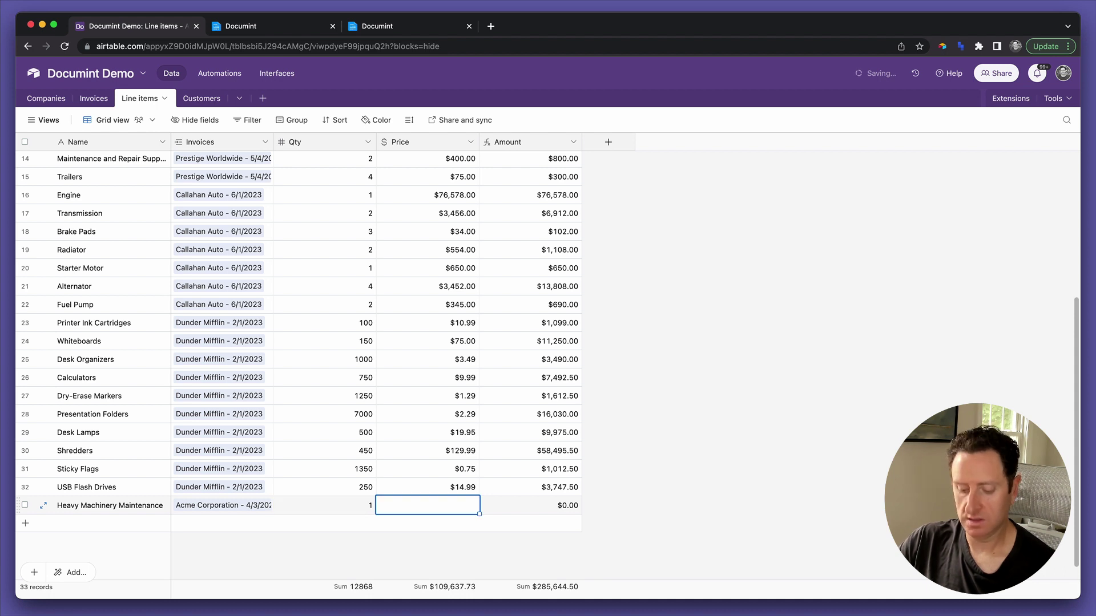
text(14)
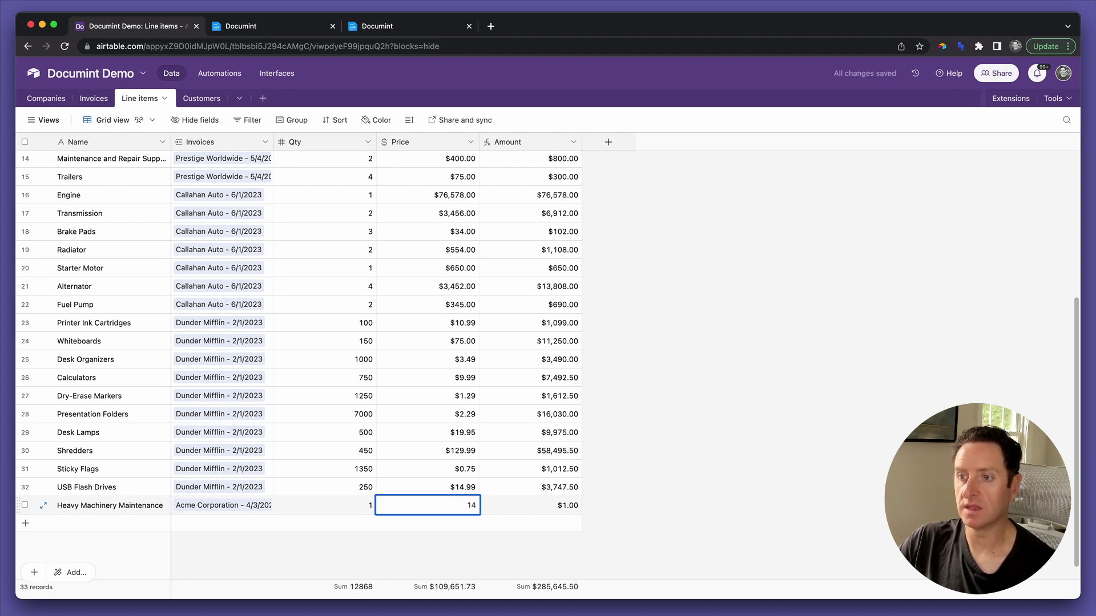
text(9)
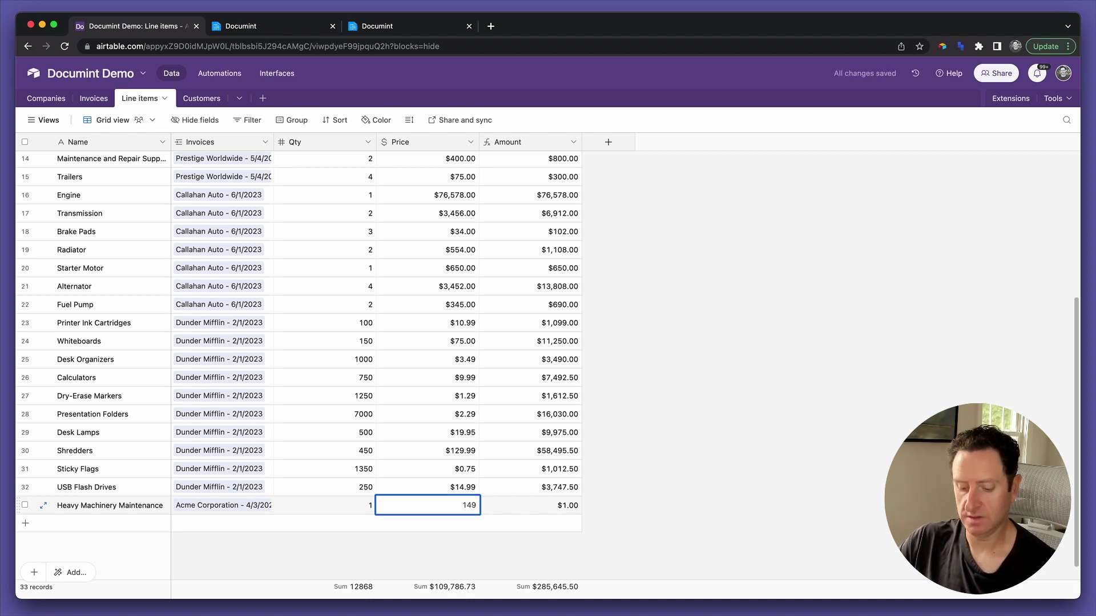
text(50)
key(Tab)
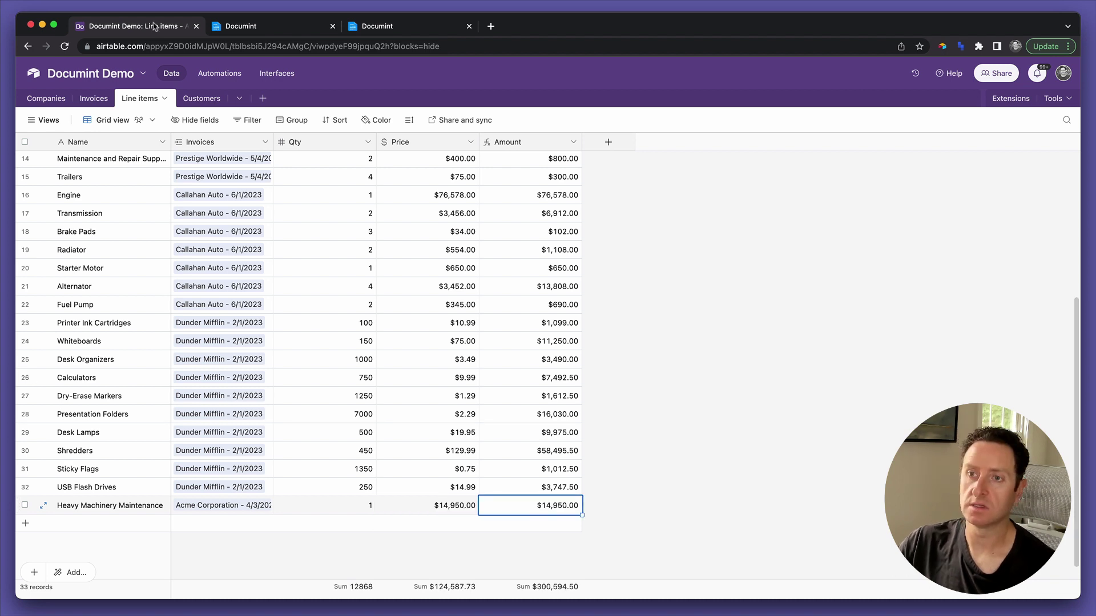
Regenerate the Acme Corporation invoice PDF, review the $86,208.31 total, then go back to Airtable.
click(95, 100)
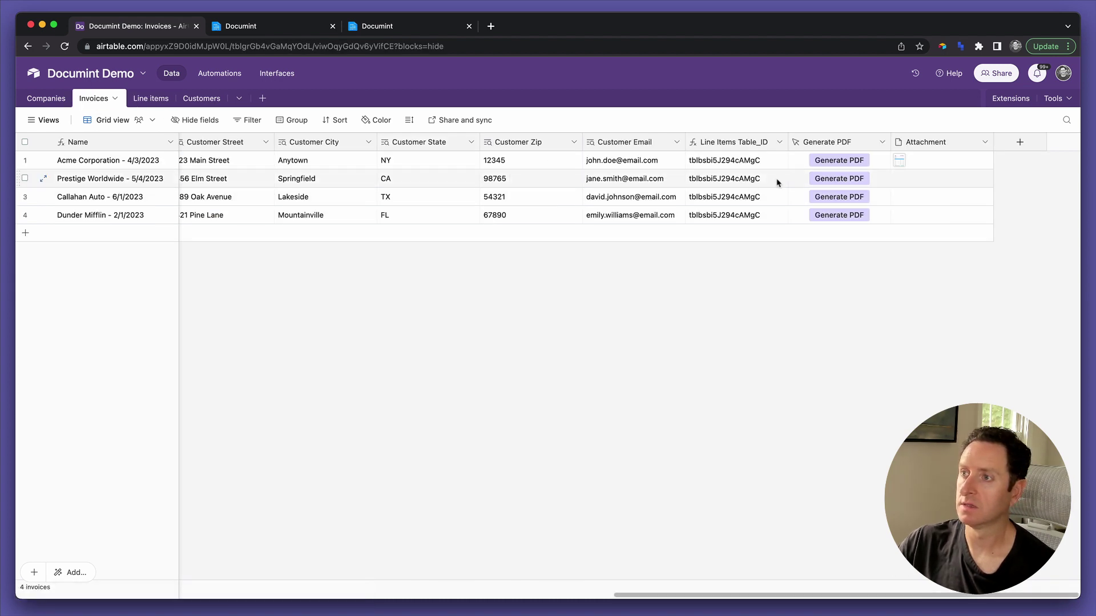
click(834, 161)
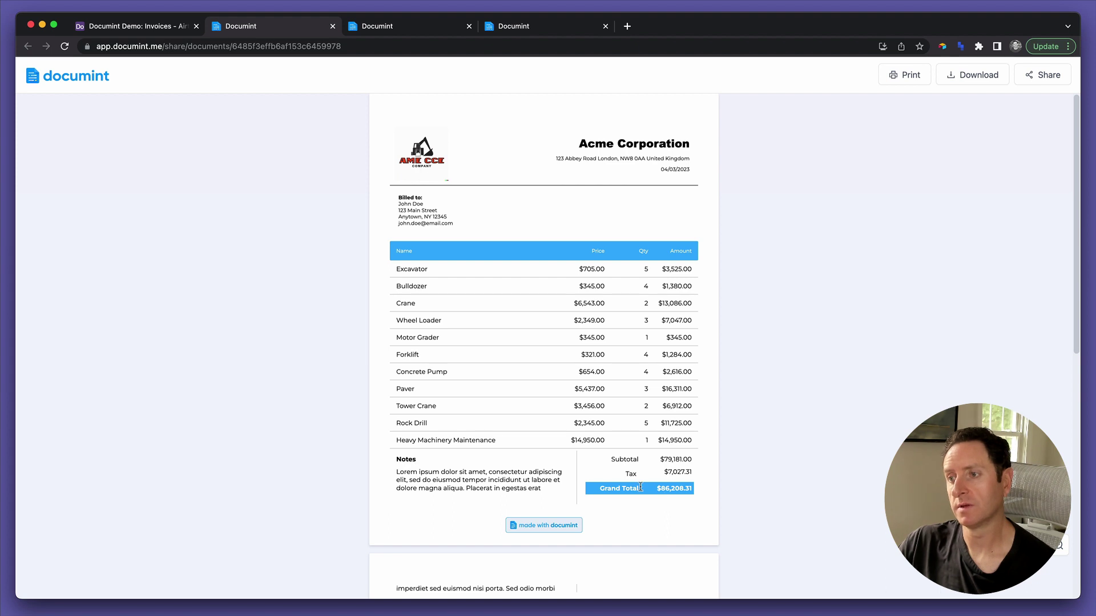
scroll(641, 487, down, 1)
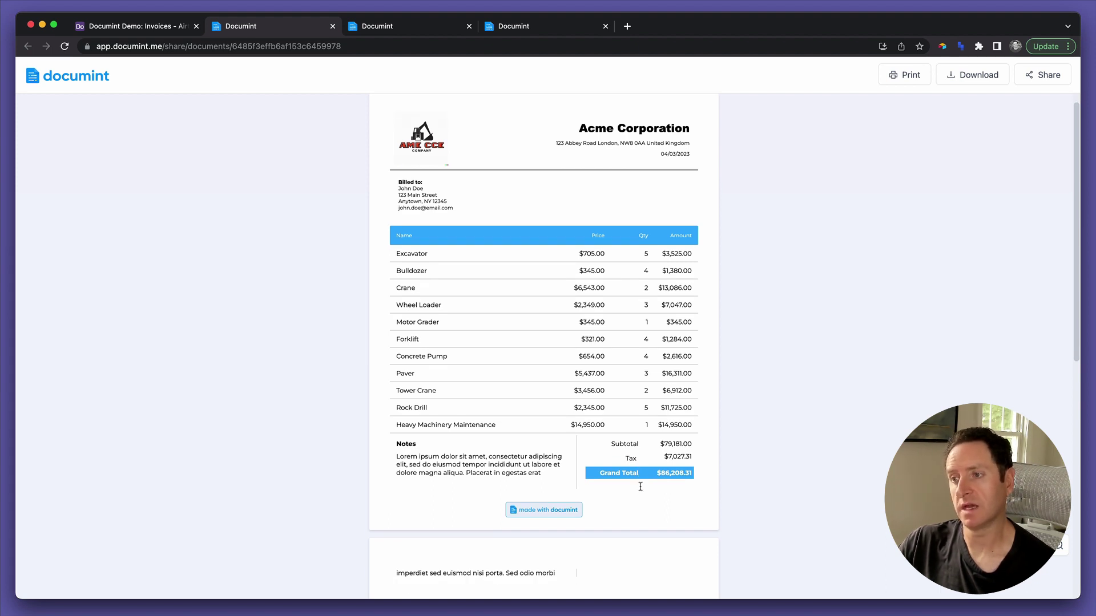
scroll(640, 487, up, 1)
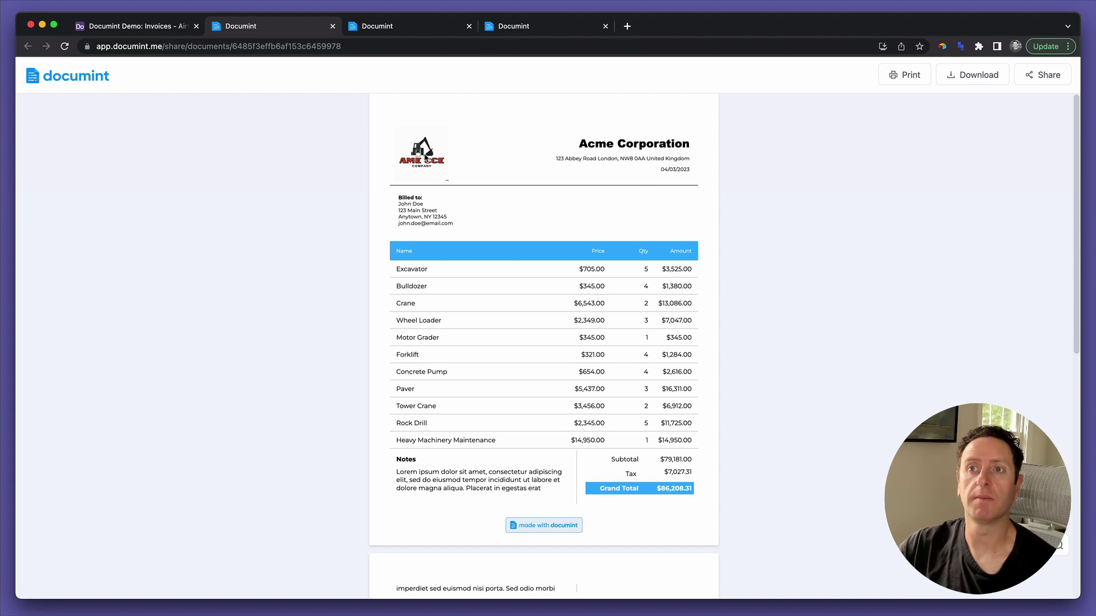
click(170, 28)
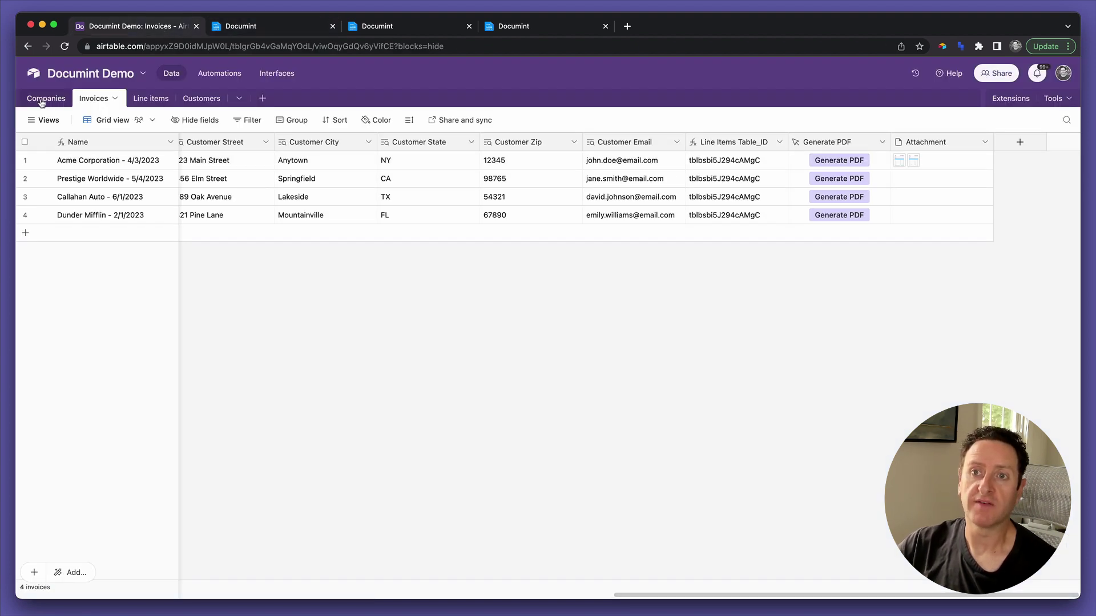
In the Companies table, view Acme's address and the Acme and Prestige Worldwide logos, then return to the PDF.
click(41, 98)
click(84, 160)
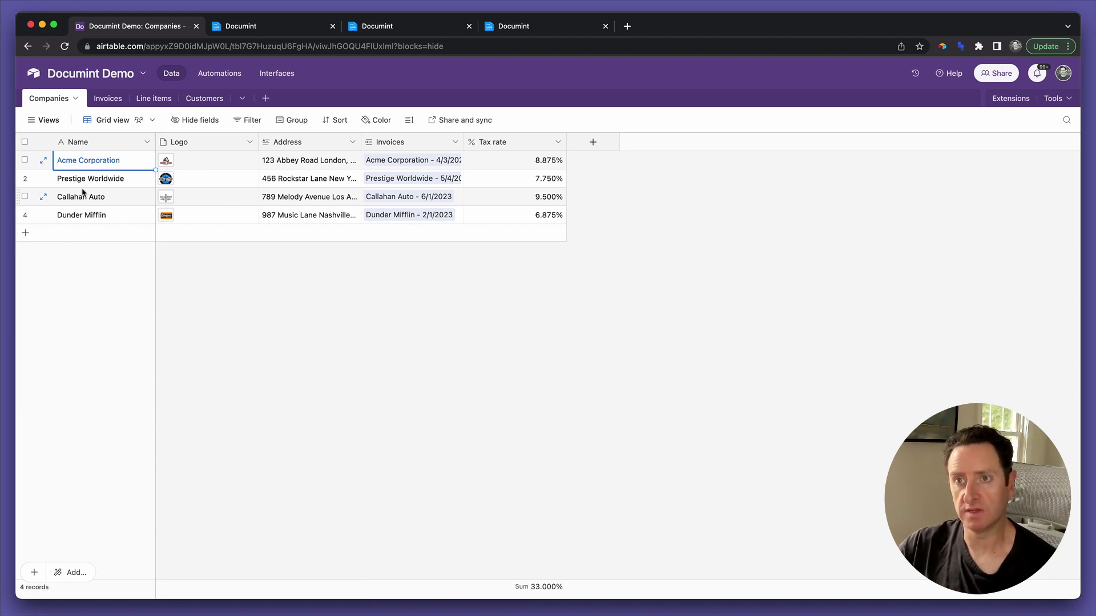
click(315, 168)
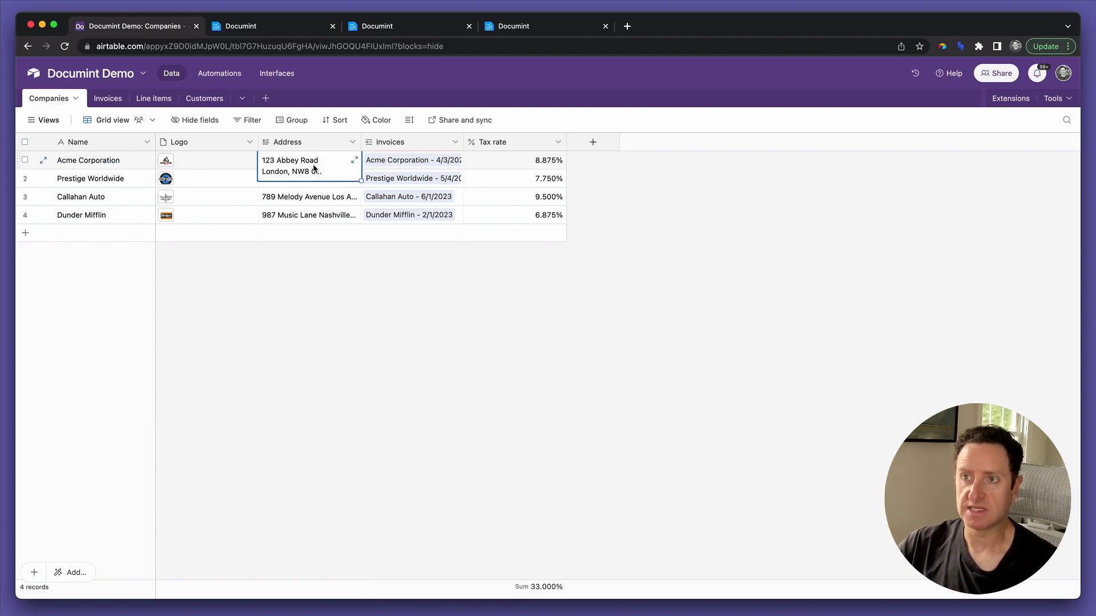
click(213, 182)
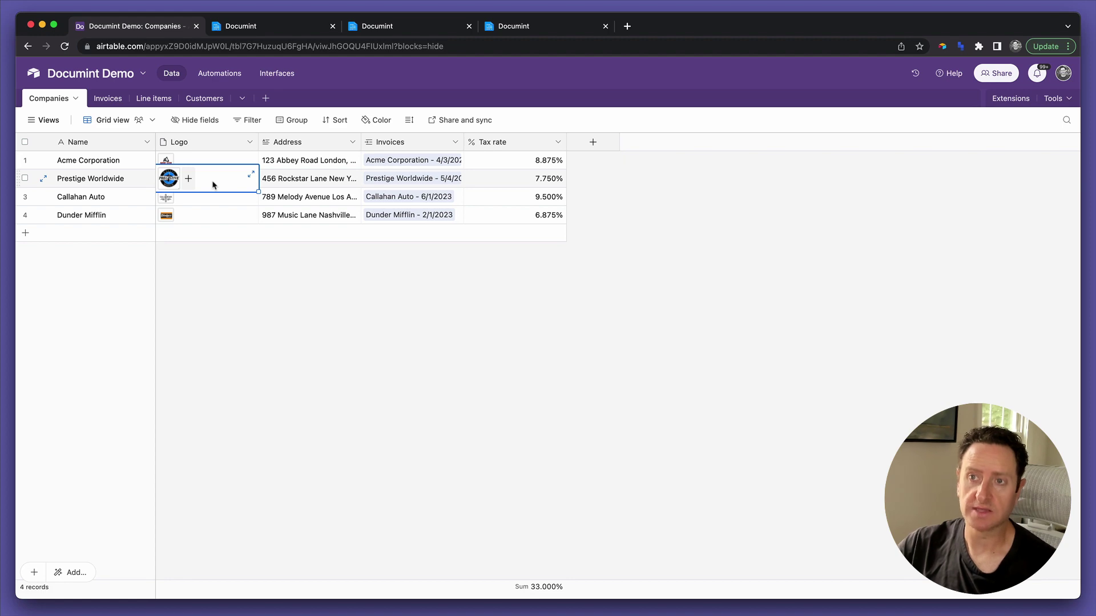
click(206, 163)
click(274, 25)
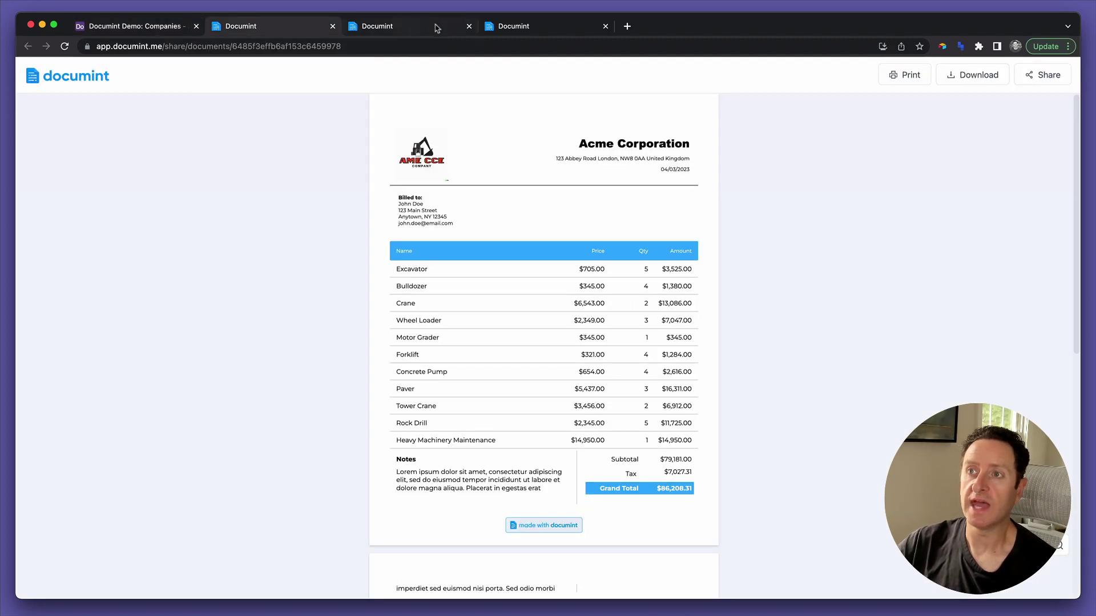
Set the template's logo image to the URL {{logo.0.url}} and apply it to the logo element.
click(513, 26)
click(399, 207)
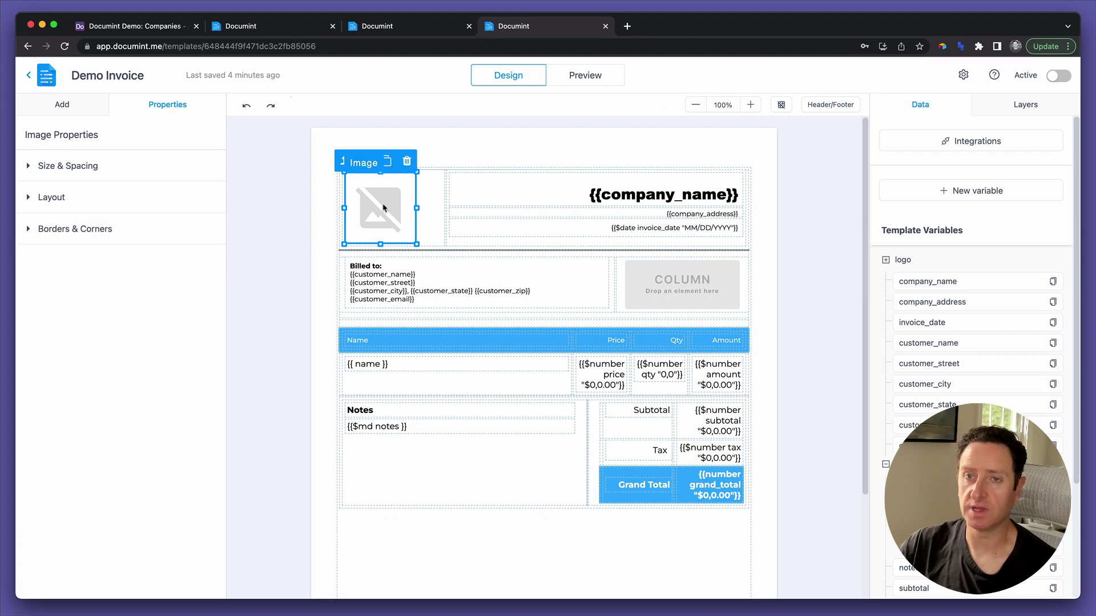
double_click(382, 208)
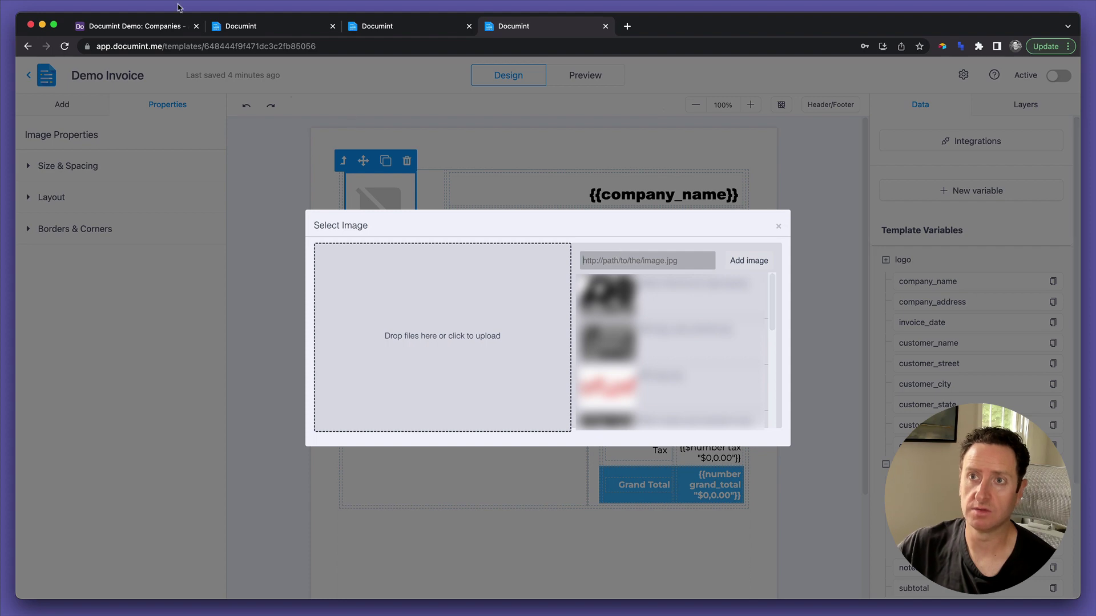
click(617, 258)
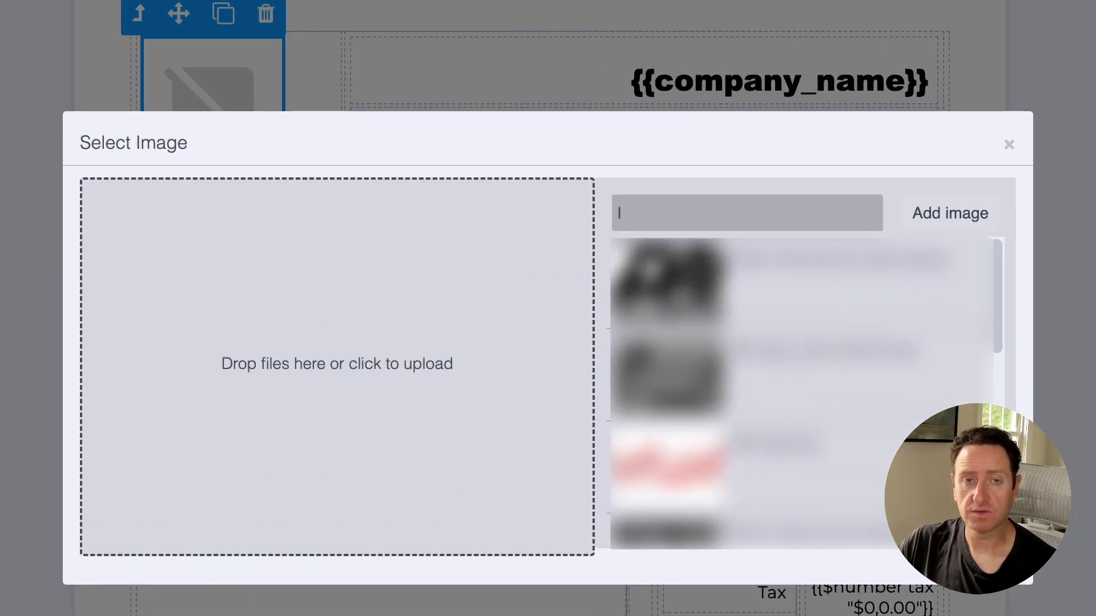
text(logo)
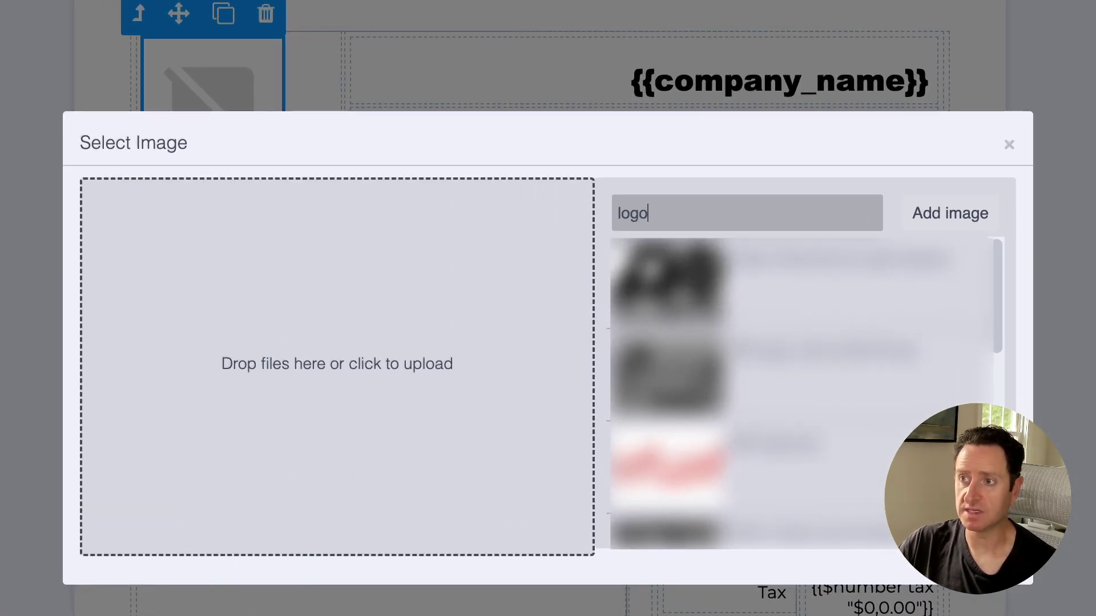
text(.)
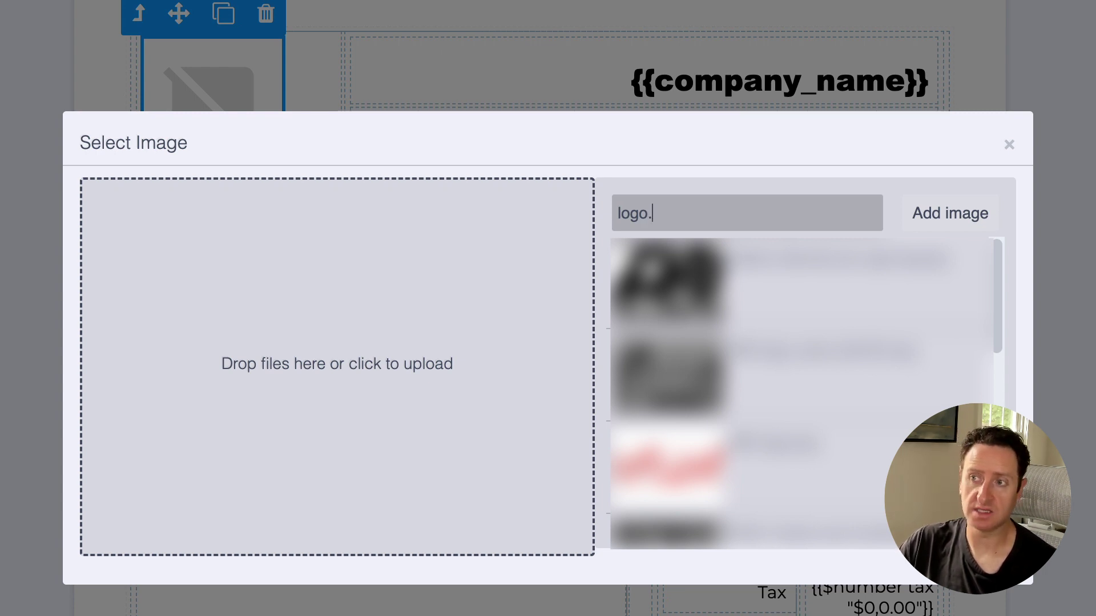
text(0)
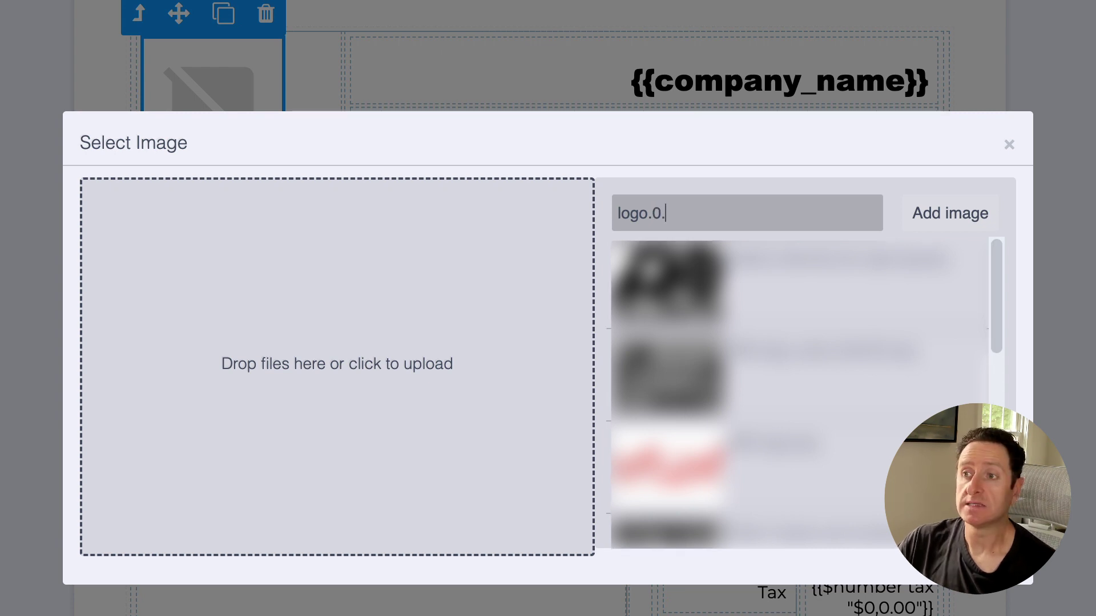
text(.ur)
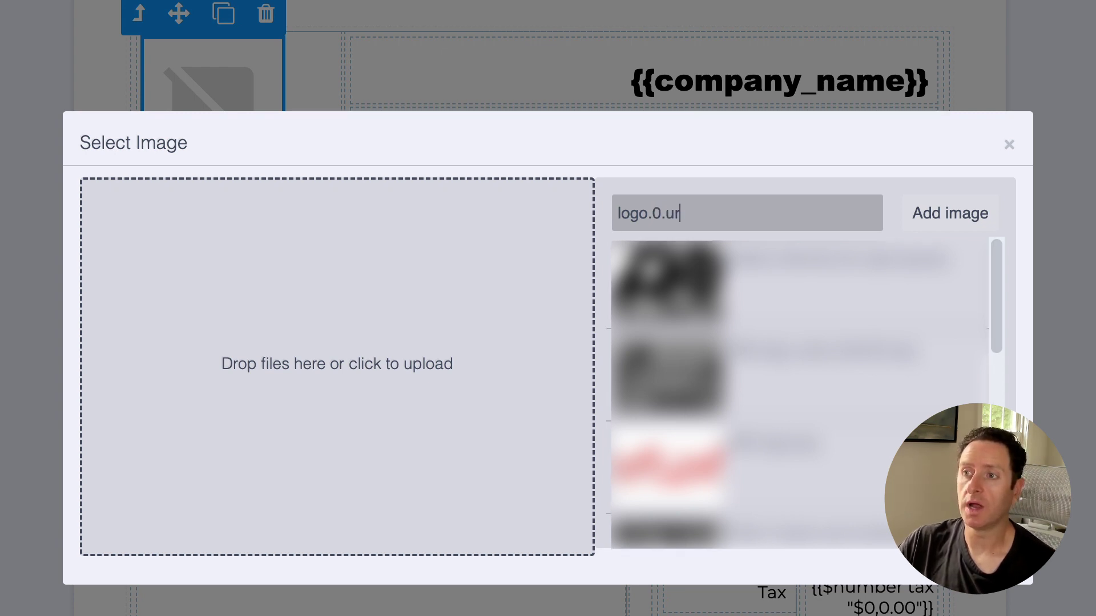
text(l}})
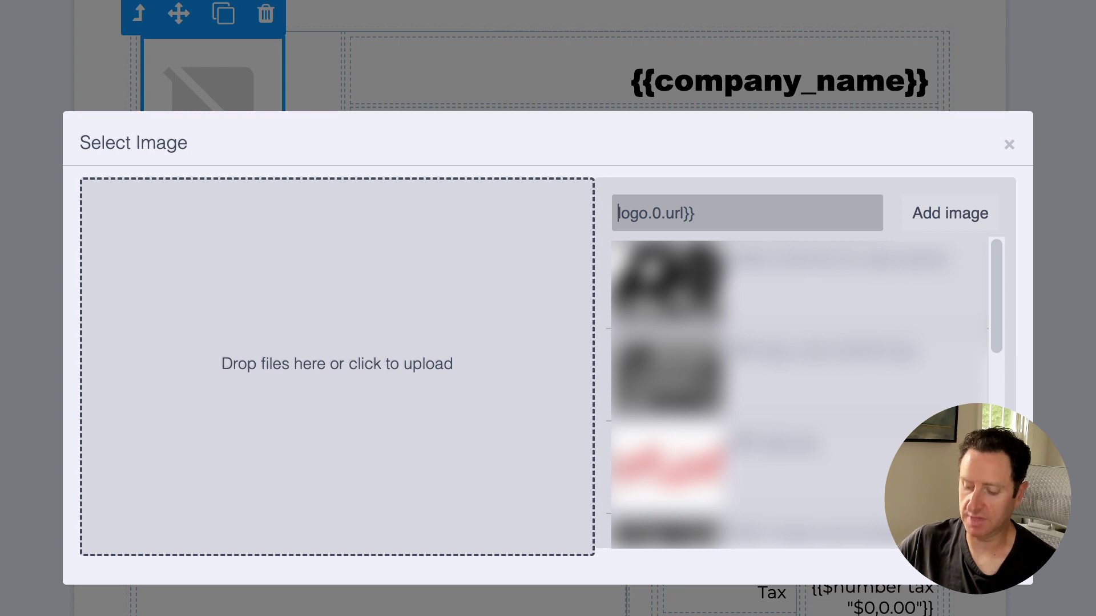
text({{)
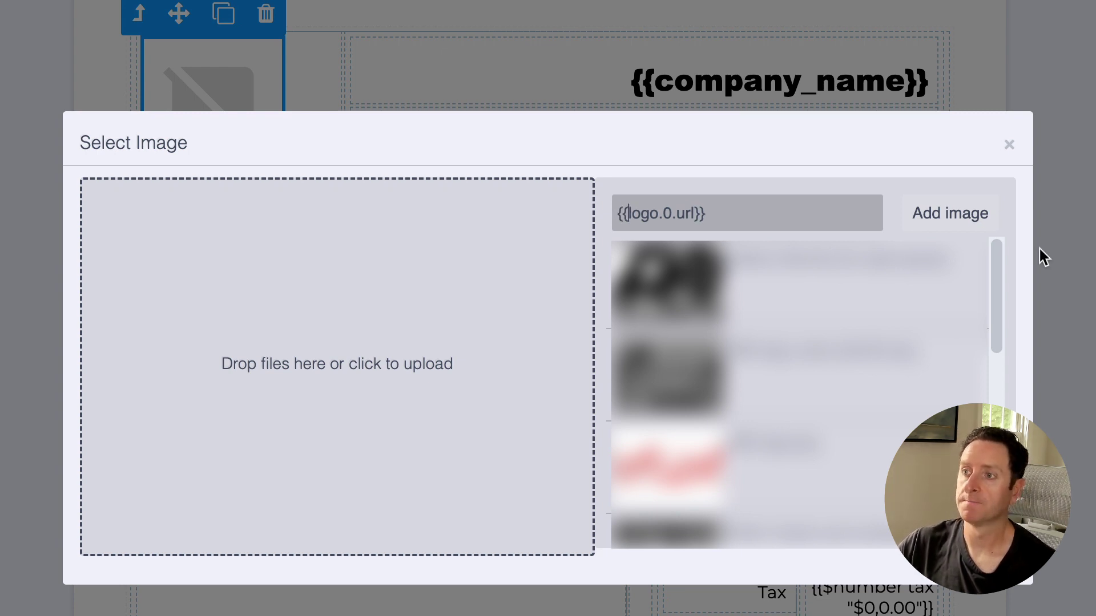
click(941, 217)
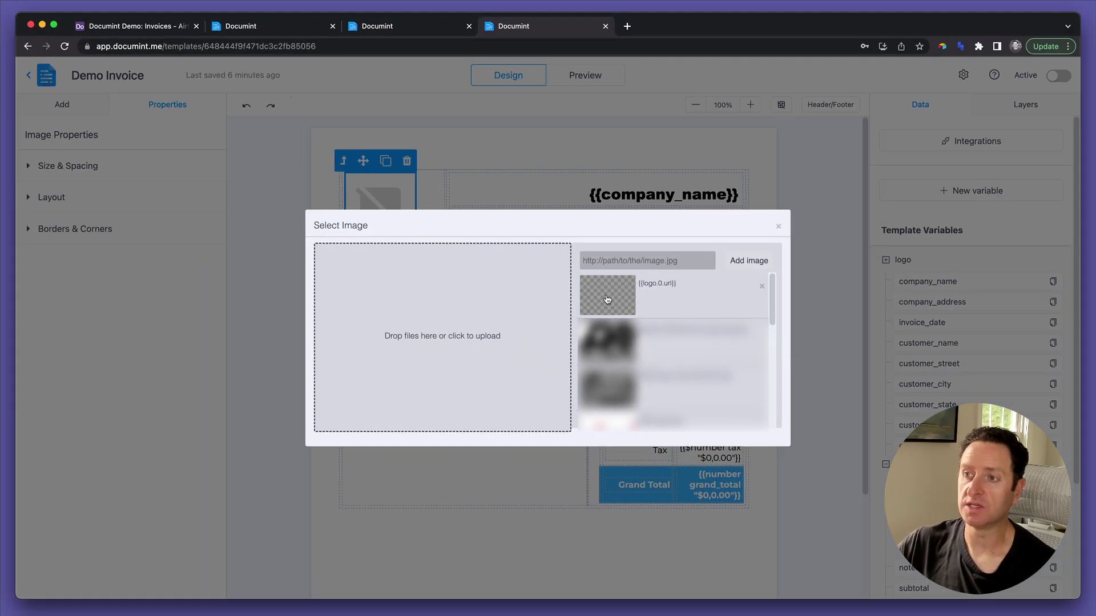
click(628, 299)
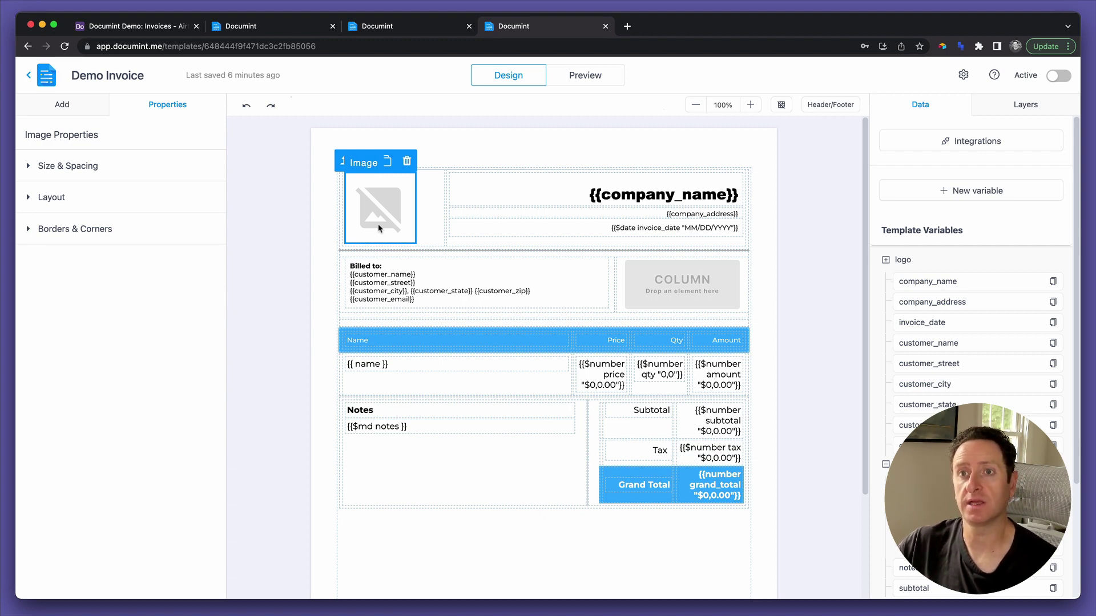
In Airtable's Invoices table, view the Acme Corporation and Prestige Worldwide logos, then select the Callahan Auto invoice.
click(135, 26)
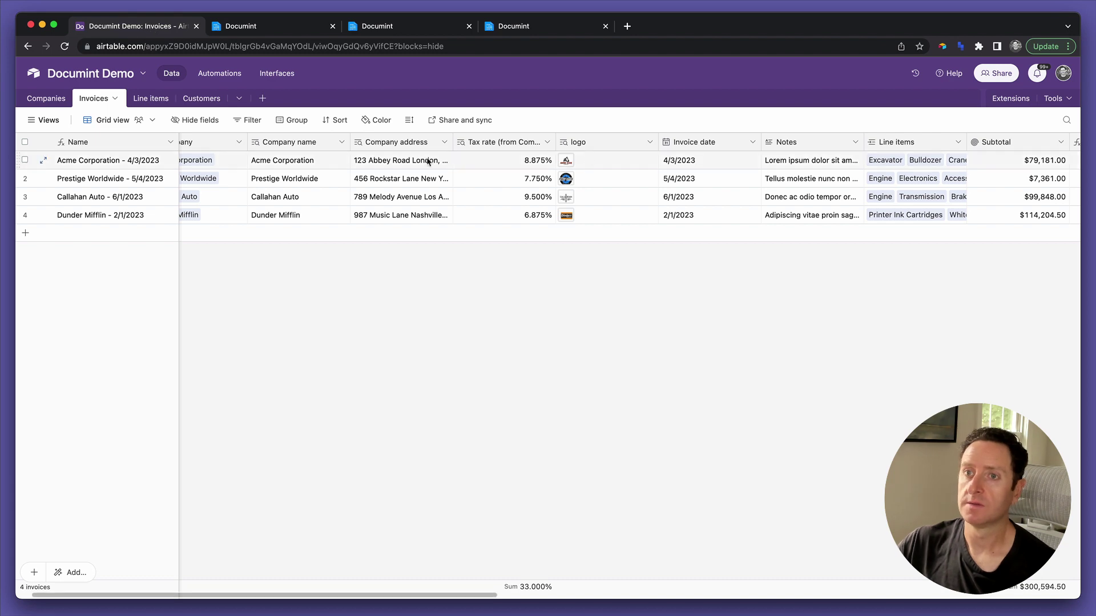
scroll(318, 180, right, 15)
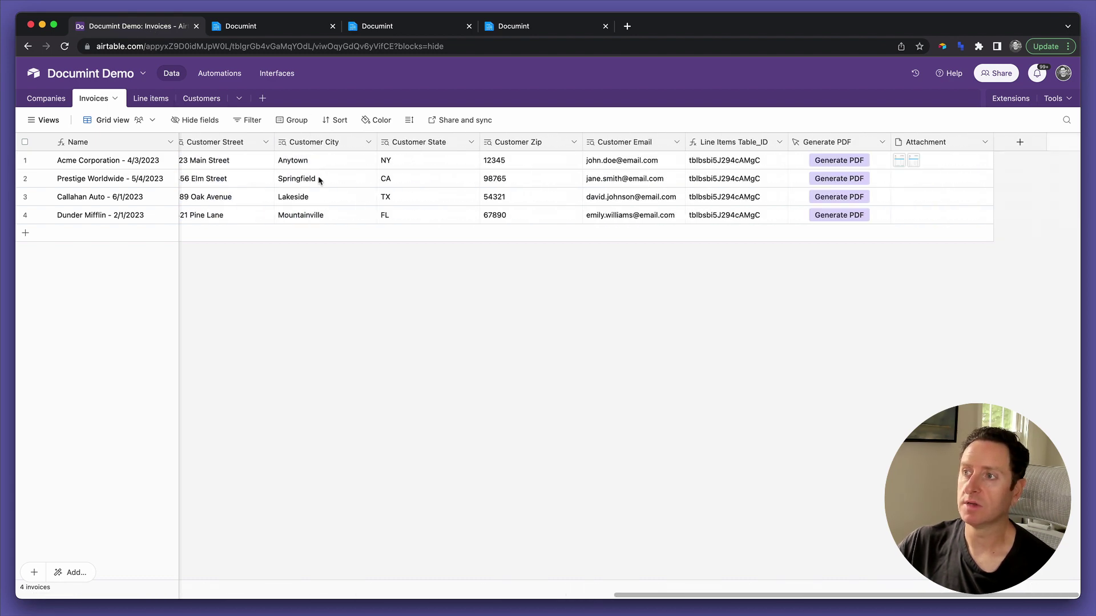
click(81, 164)
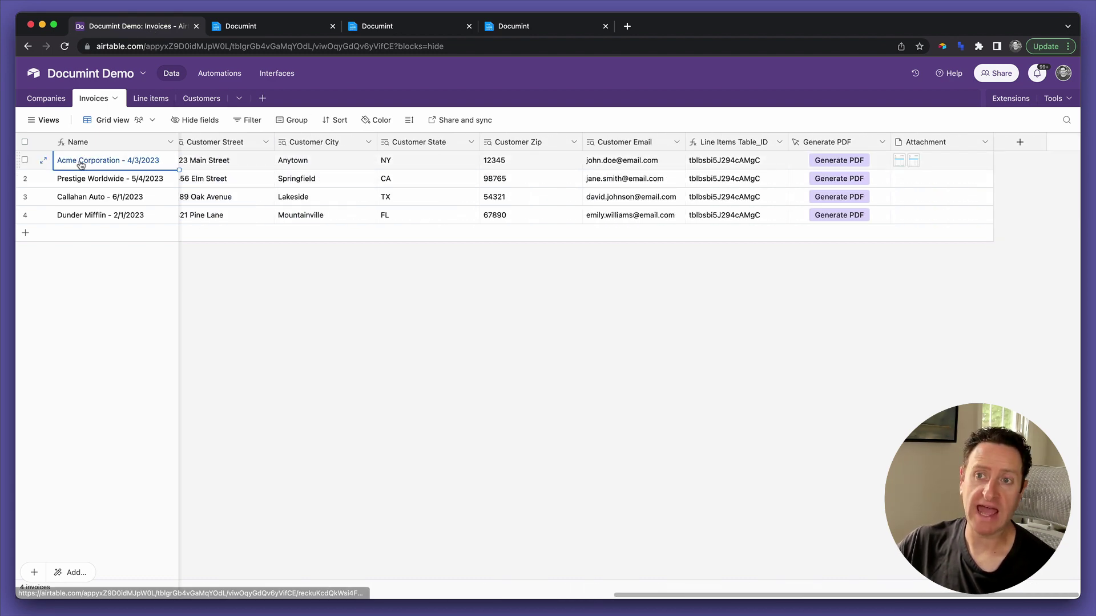
scroll(81, 166, left, 15)
click(649, 167)
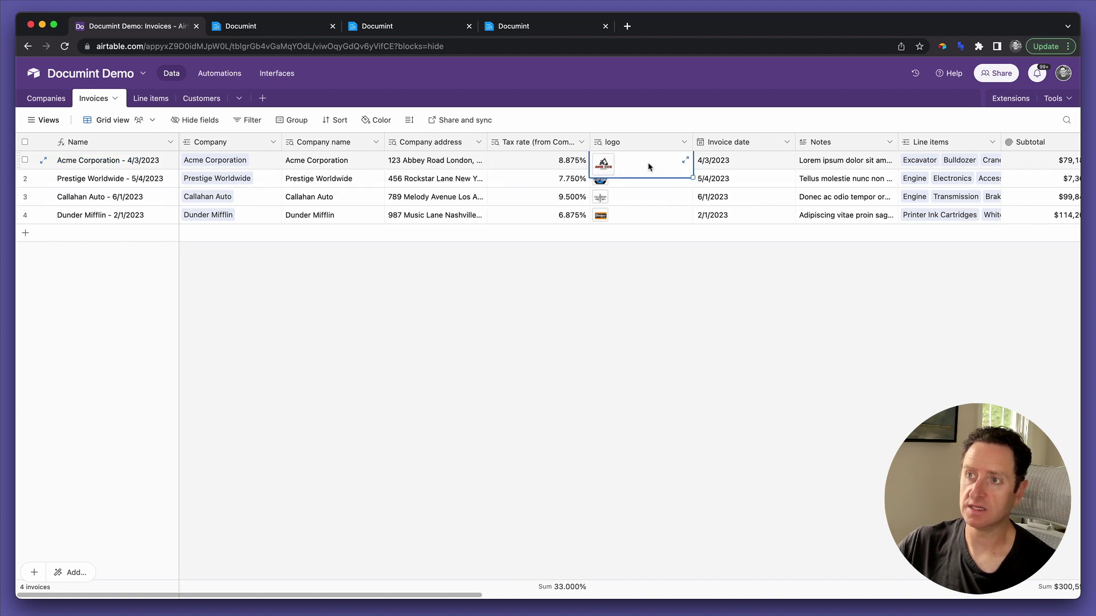
click(103, 183)
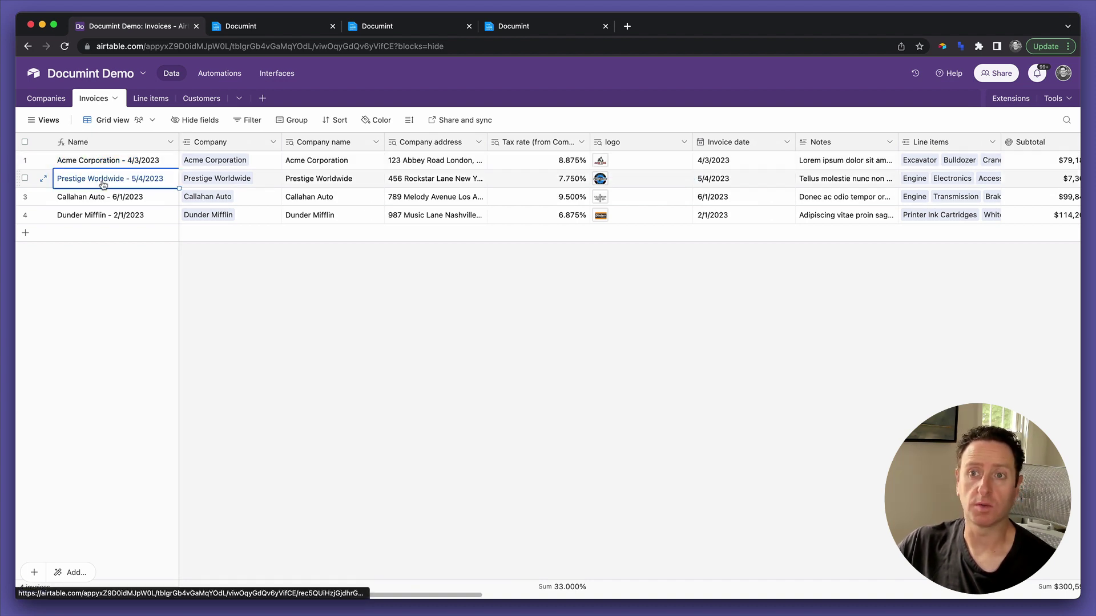
click(642, 183)
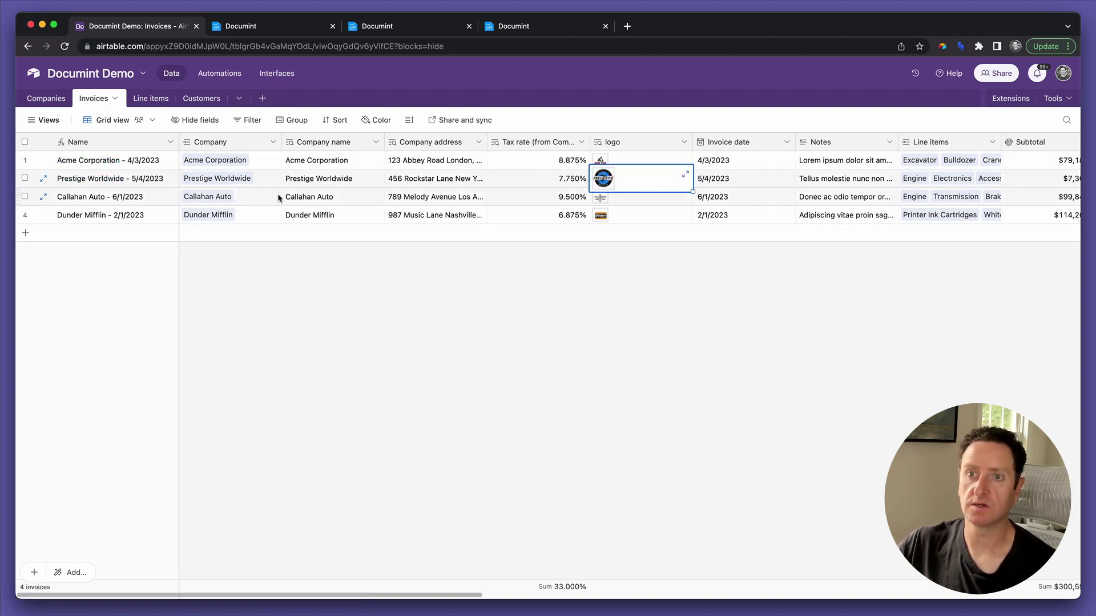
click(123, 200)
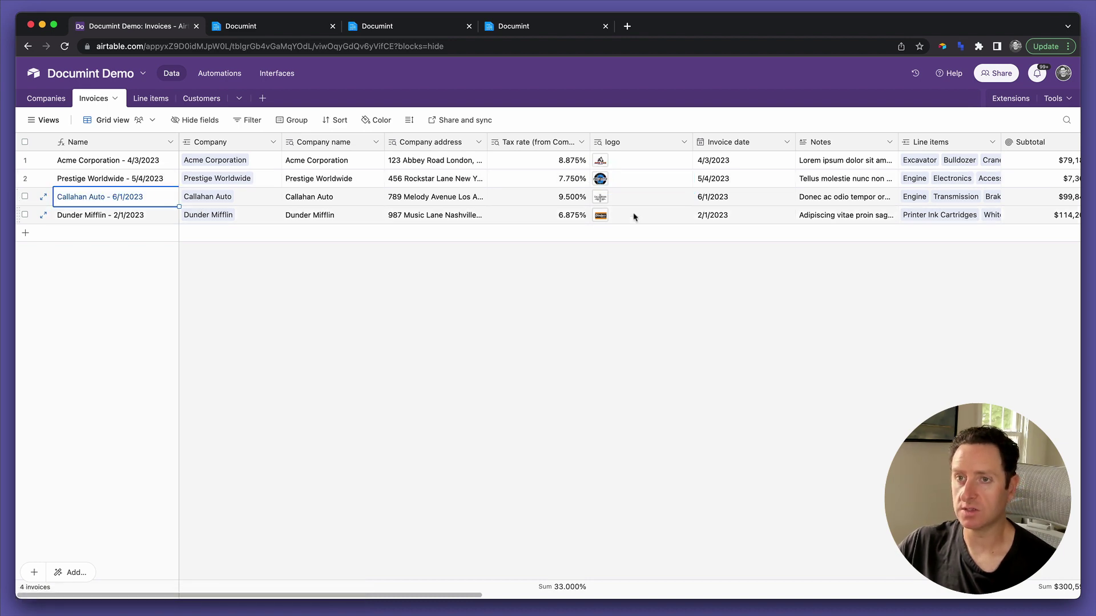
scroll(622, 200, right, 15)
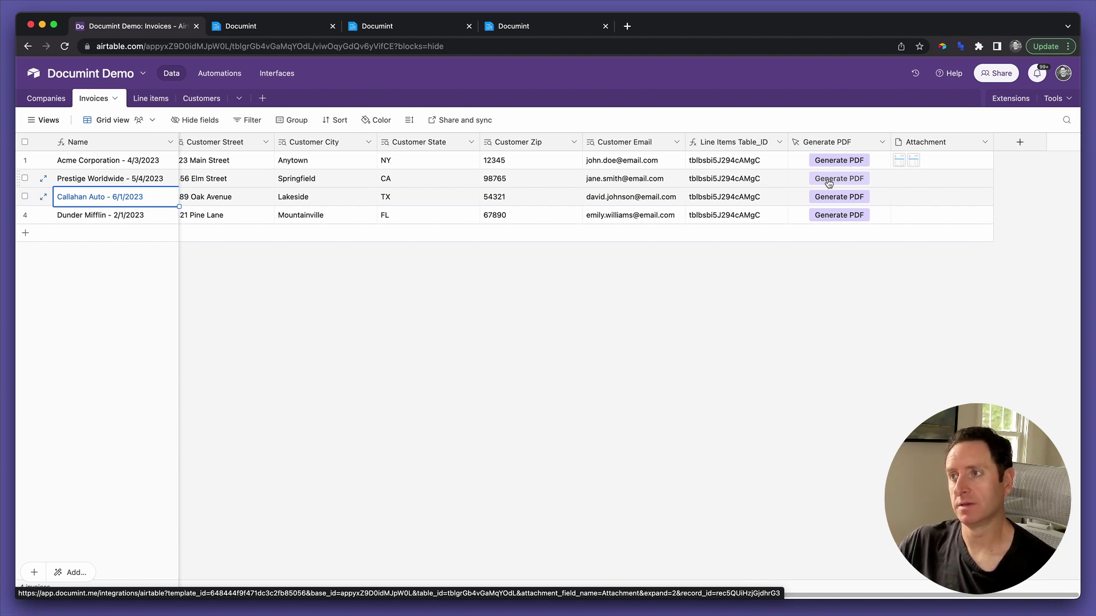
Generate PDF invoices for the Prestige Worldwide row ($7,931.48 total) and the Callahan Auto row.
click(829, 183)
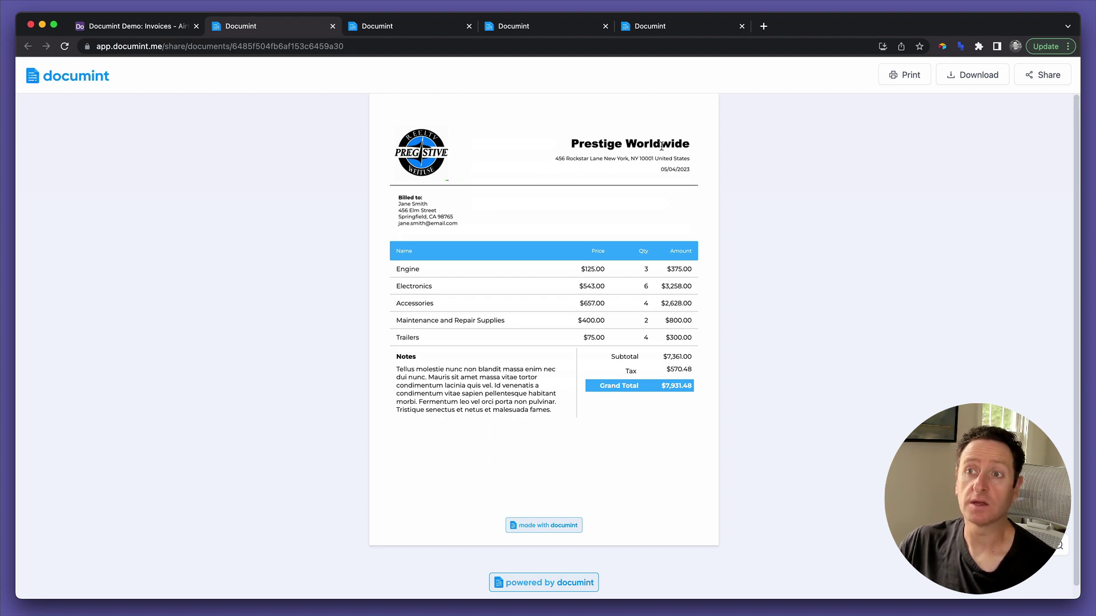
key(super+1)
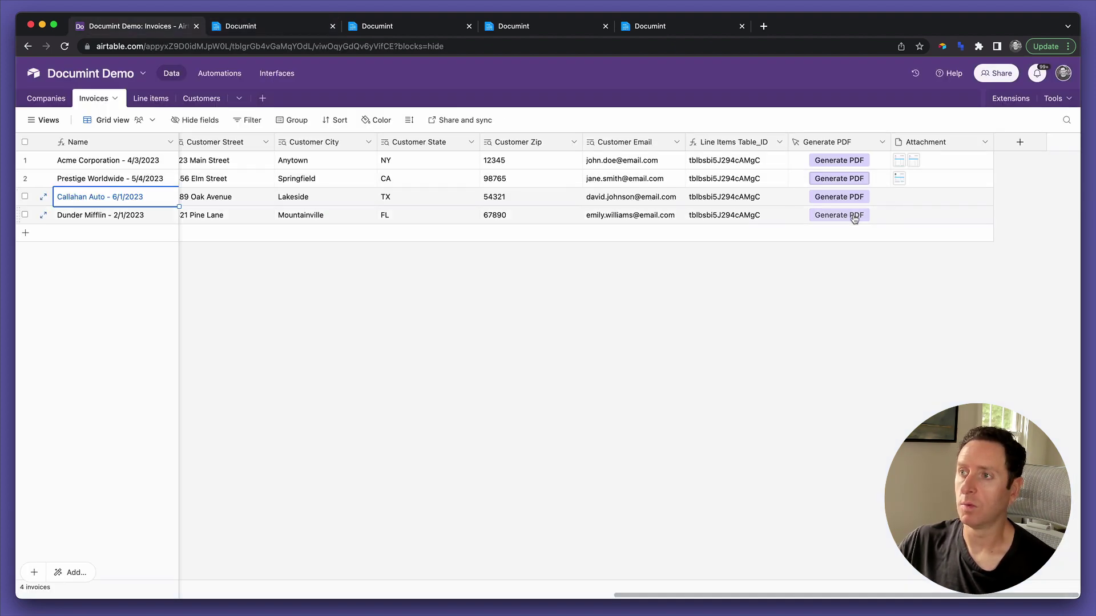
click(820, 200)
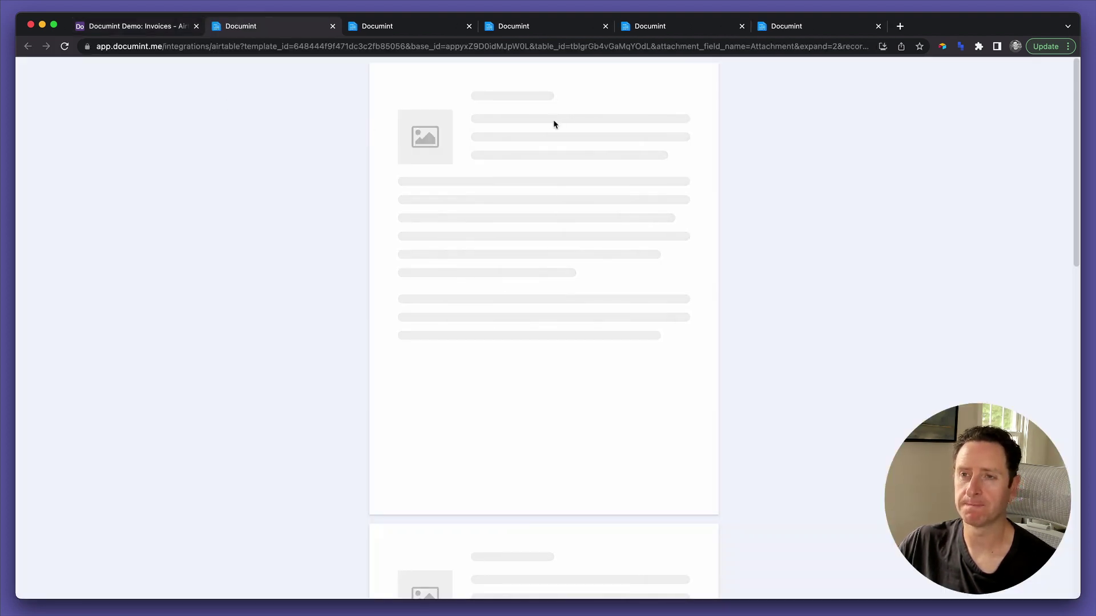